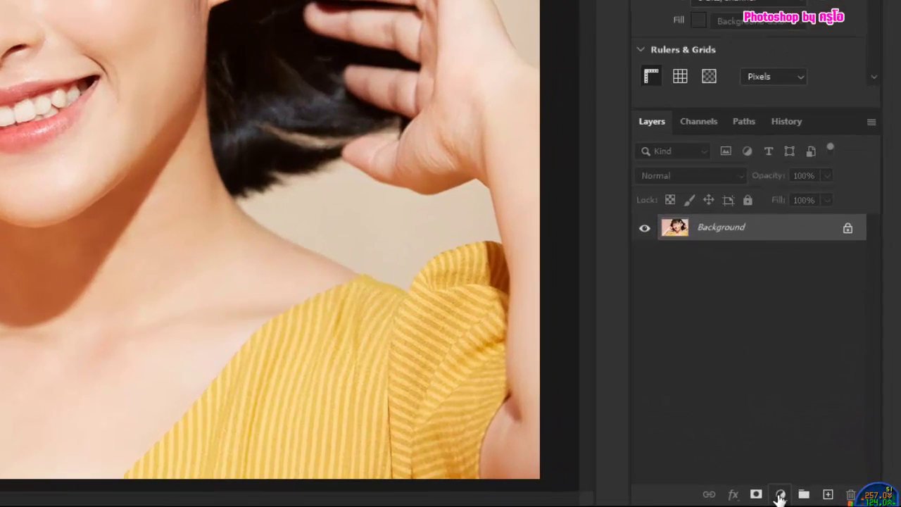
- Add a near-white (fcf9f9) Solid Color fill layer, Color Fill 1, above the Background photo
left_click(834, 501)
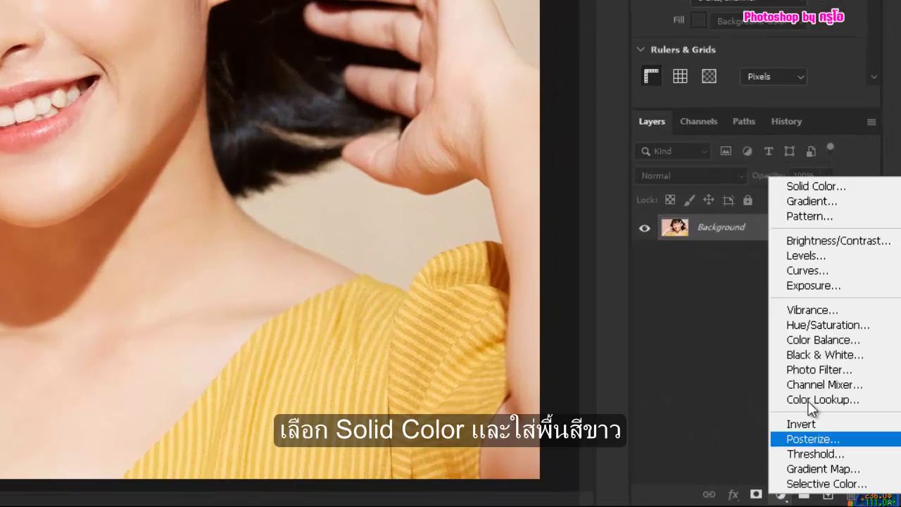
left_click(845, 189)
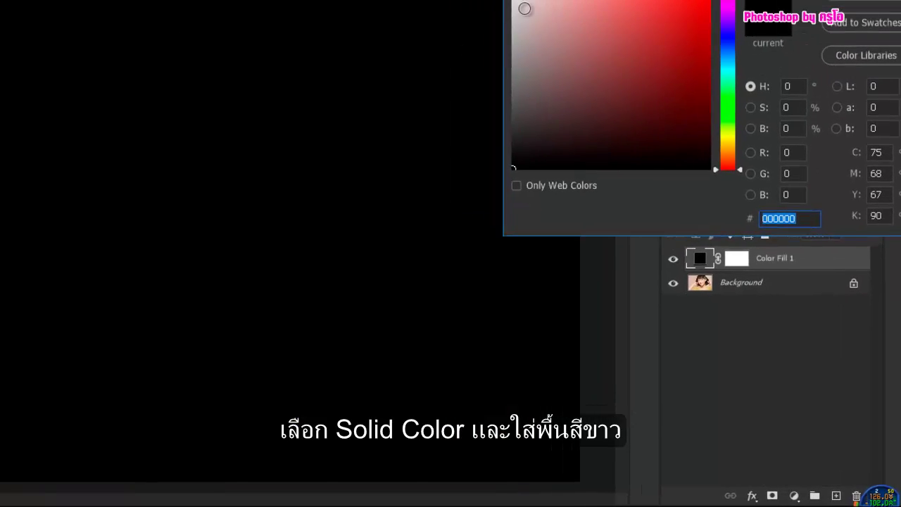
left_click(570, 51)
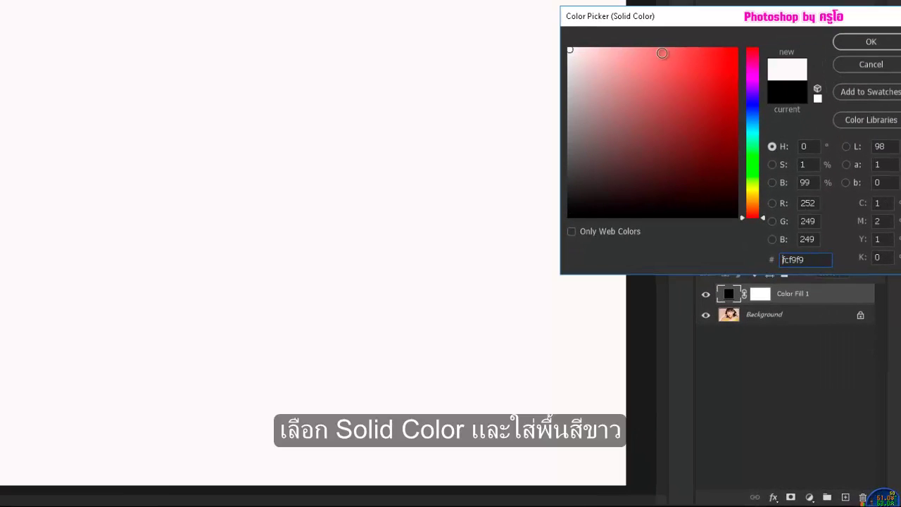
left_click(849, 44)
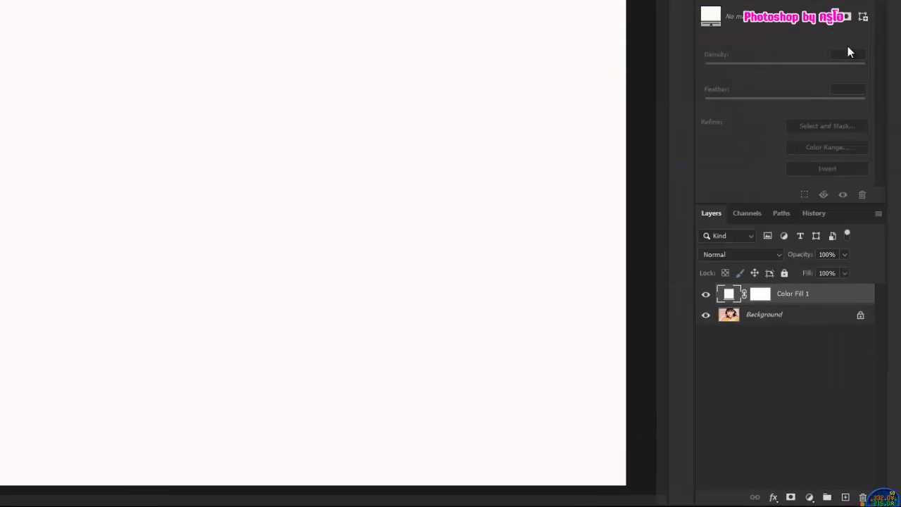
left_click(789, 318)
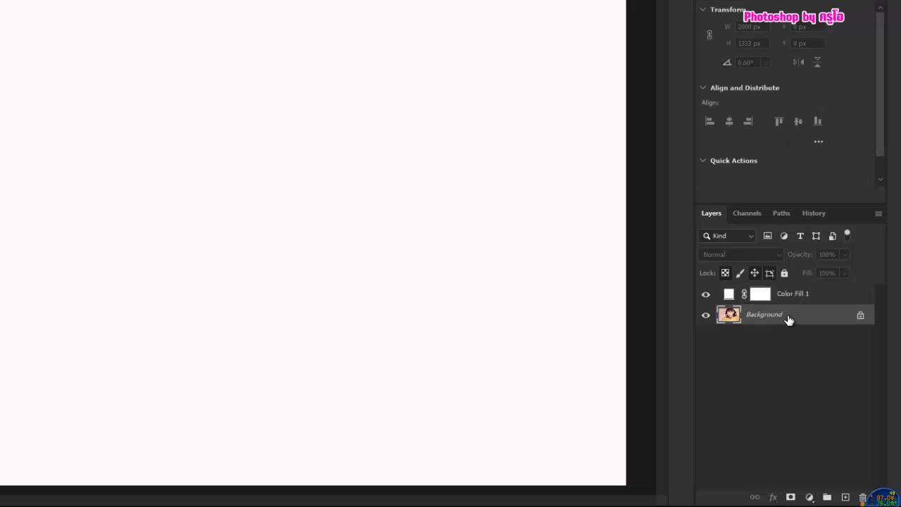
- Copy the photo above Color Fill 1 and draw a tall 337×1093 px black rectangle on its left
key("ctrl+j")
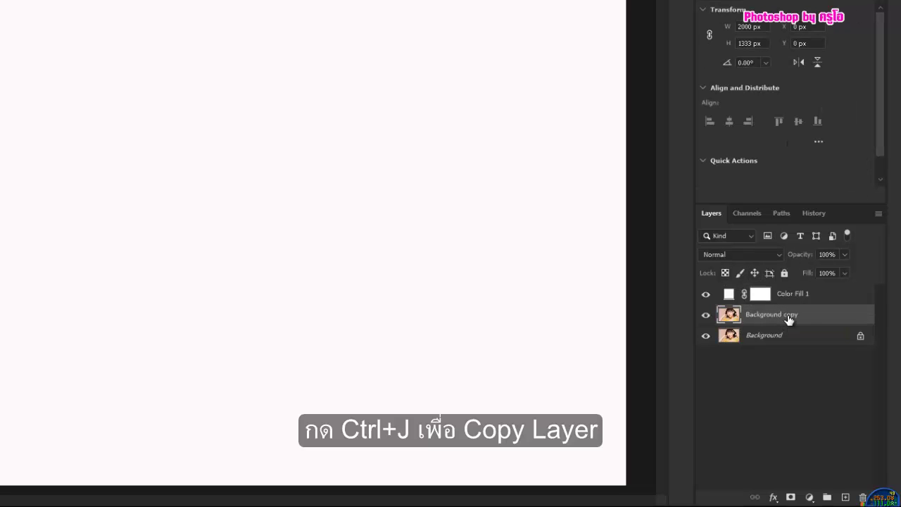
left_click_drag(788, 319, 788, 294)
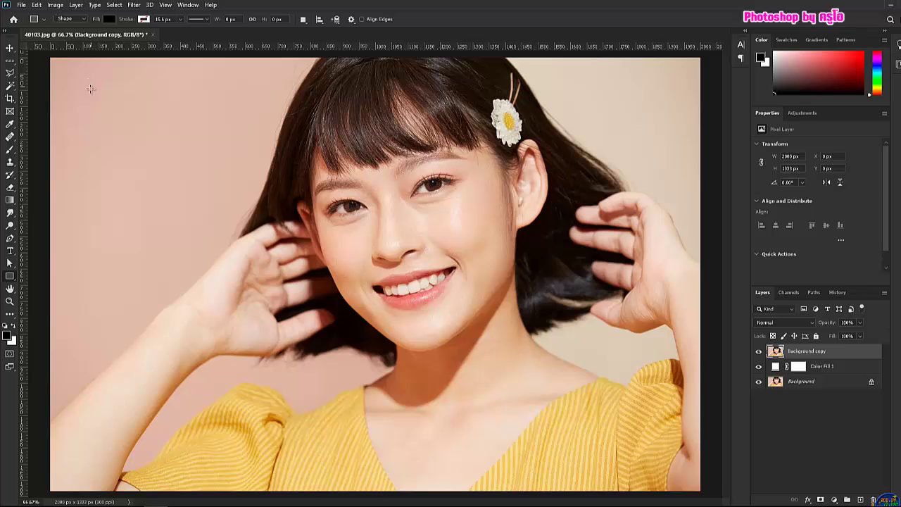
left_click_drag(89, 93, 199, 448)
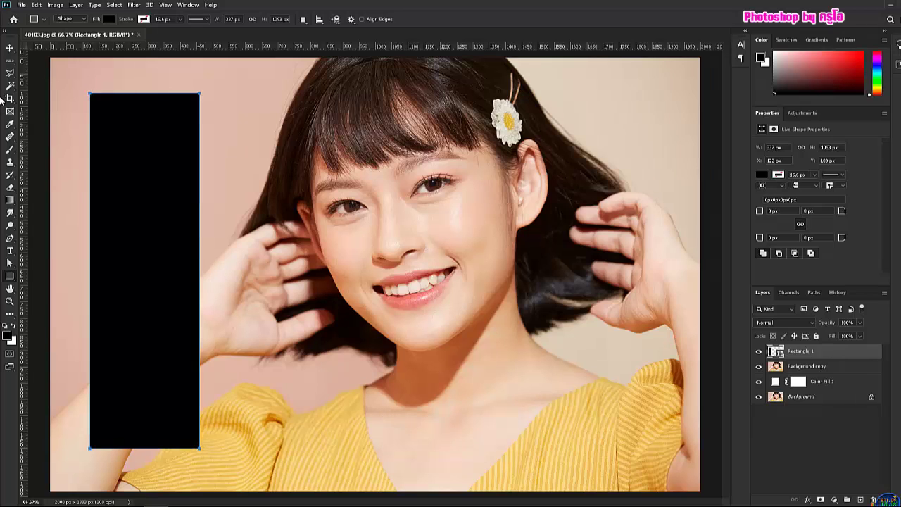
left_click(10, 48)
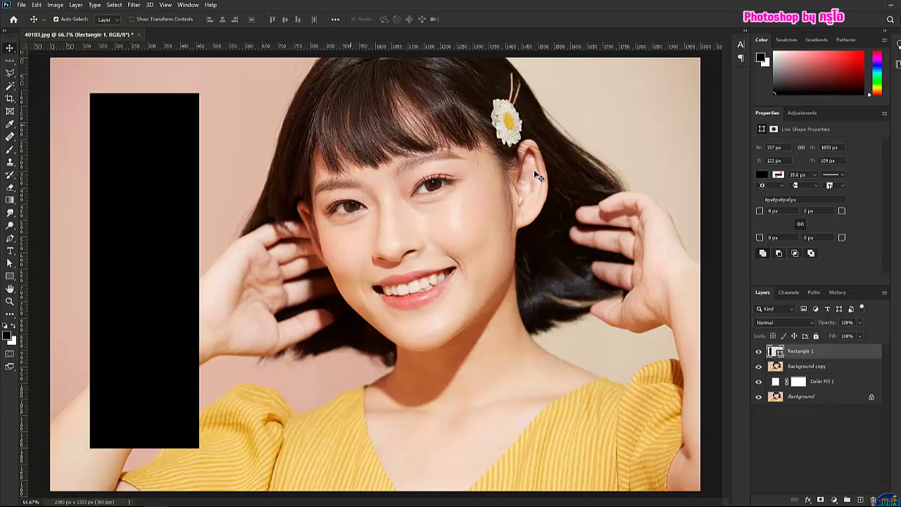
- Give Rectangle 1 an 8 px white inside Stroke and a 35% Multiply Drop Shadow (distance 8, spread 5, size 5)
double_click(849, 354)
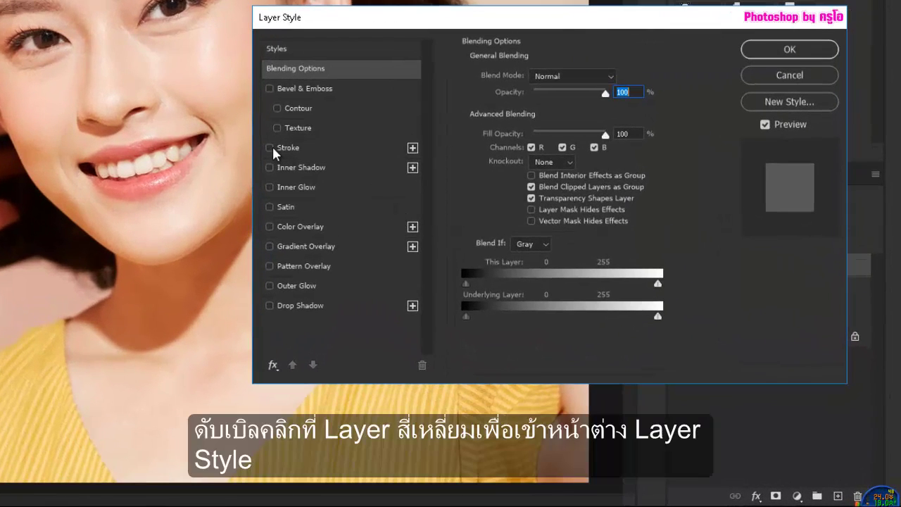
left_click(269, 147)
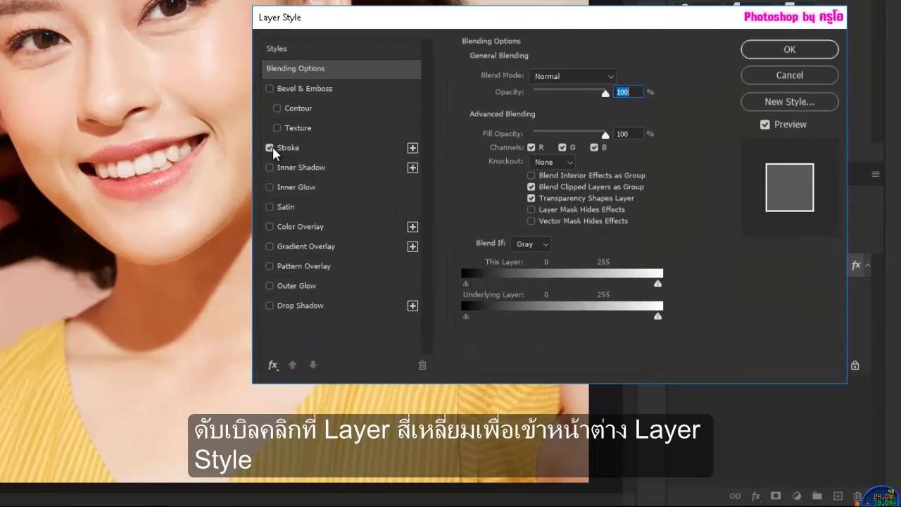
left_click(325, 147)
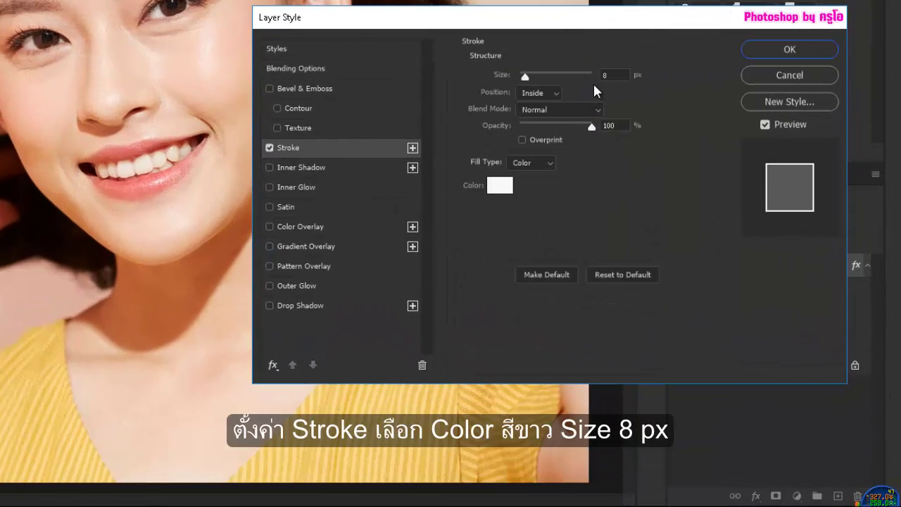
left_click(269, 307)
left_click(316, 307)
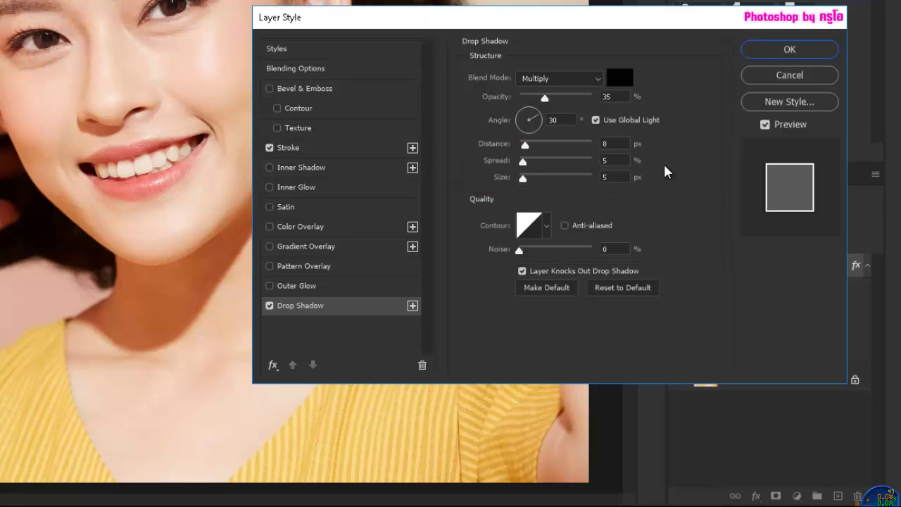
left_click(777, 55)
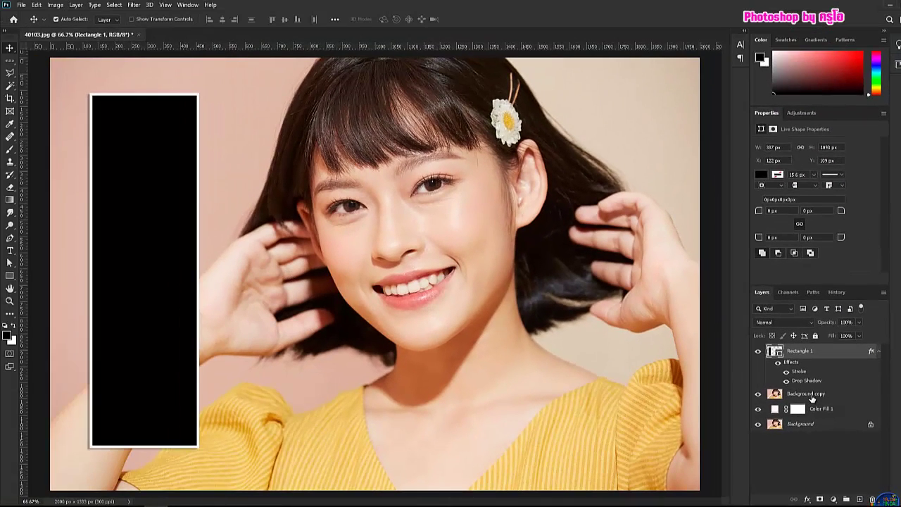
- Move Background copy above Rectangle 1 and clip it to the rectangle with a clipping mask
left_click_drag(812, 399, 844, 350)
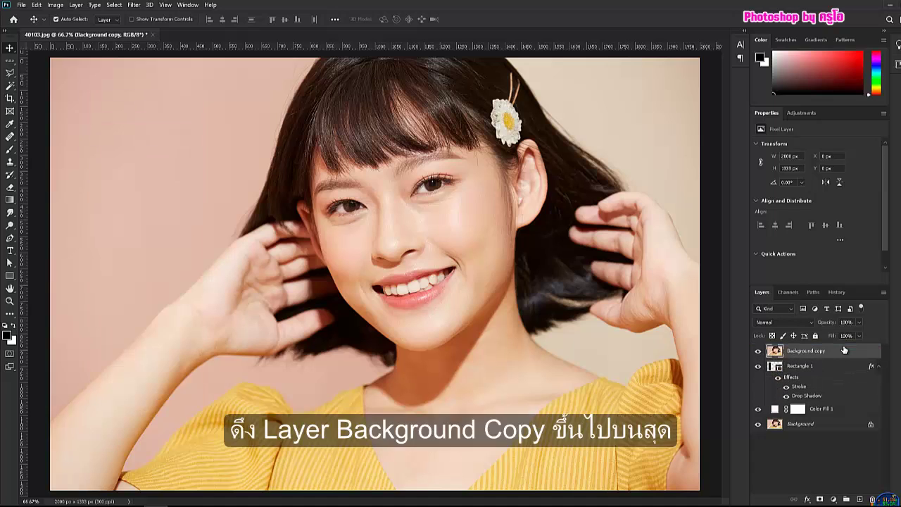
right_click(842, 352)
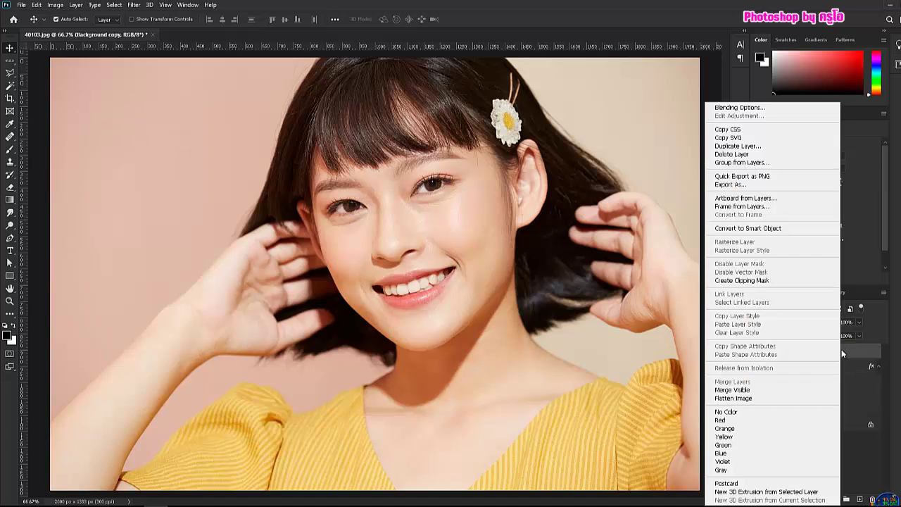
left_click(772, 281)
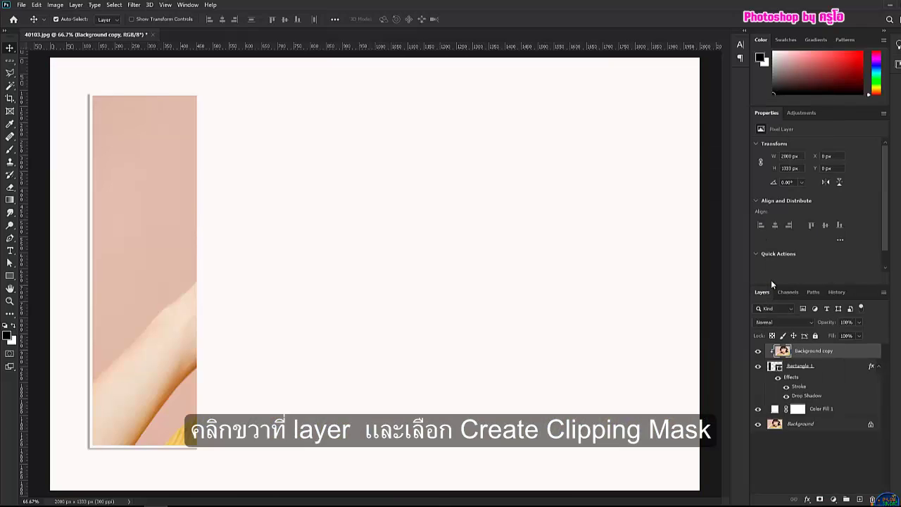
left_click(814, 368)
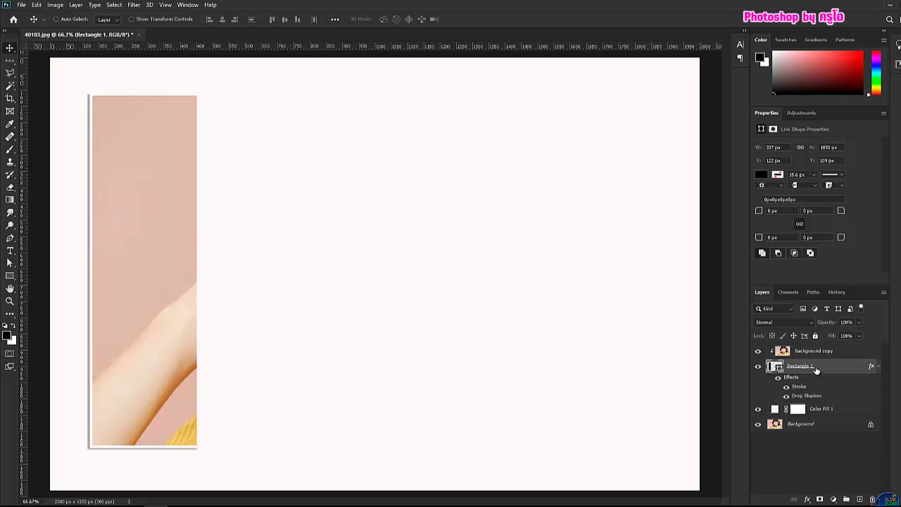
- Rotate the framed Rectangle 1 strip about 5° counter-clockwise
key("ctrl+t")
left_click_drag(226, 93, 215, 75)
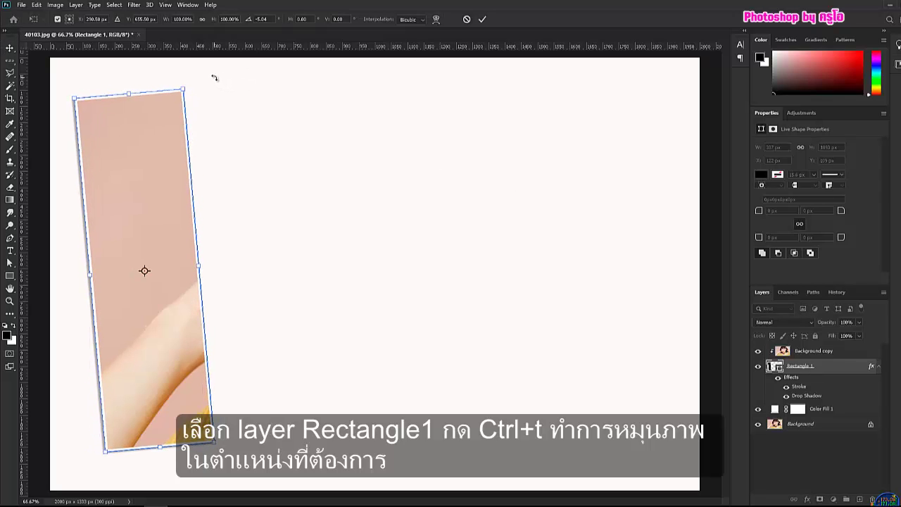
left_click(484, 20)
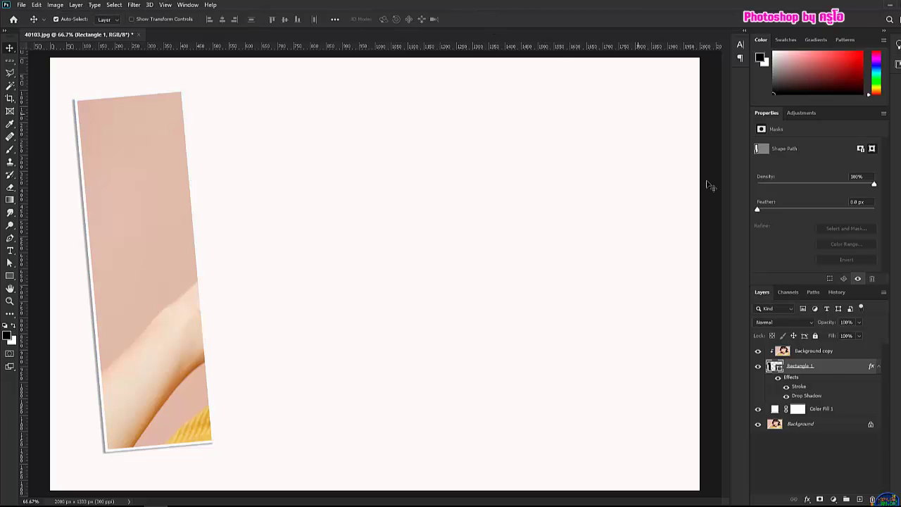
left_click(844, 352)
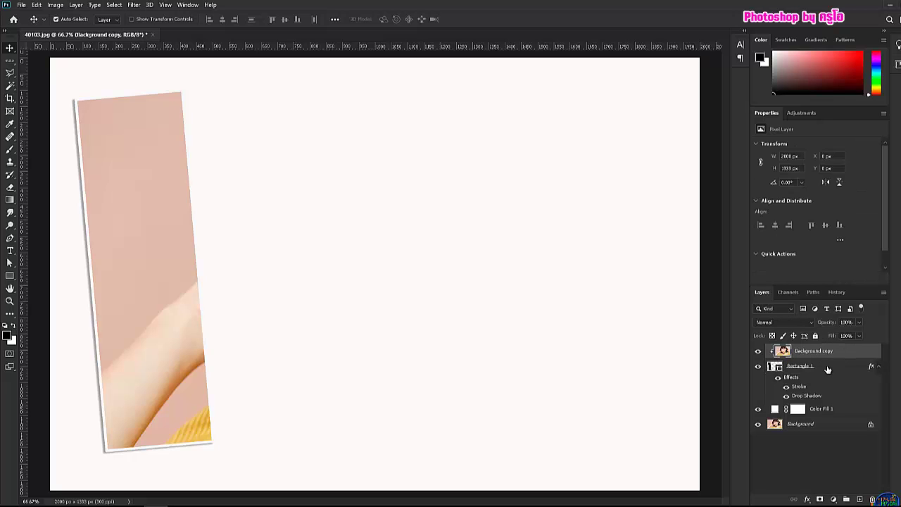
- Group Rectangle 1 and the clipped Background copy into Group 1
left_click(829, 369, "shift")
right_click(828, 369)
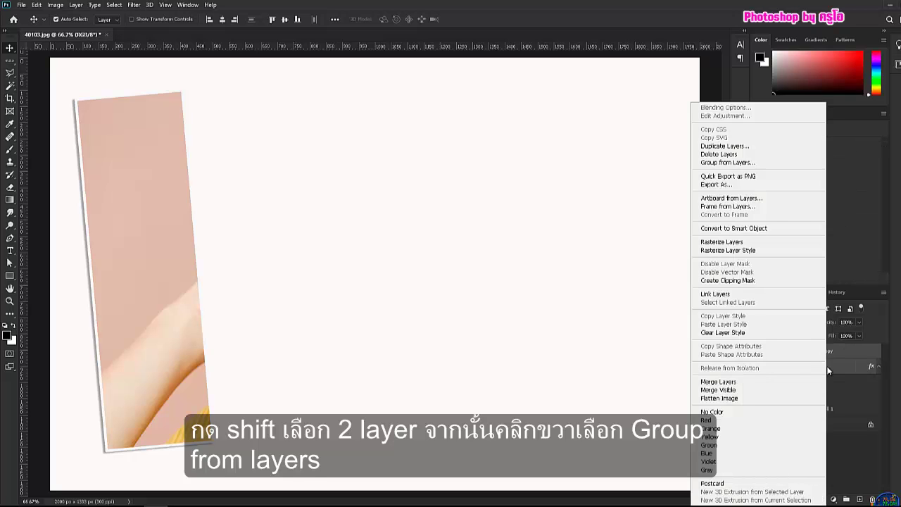
left_click(748, 169)
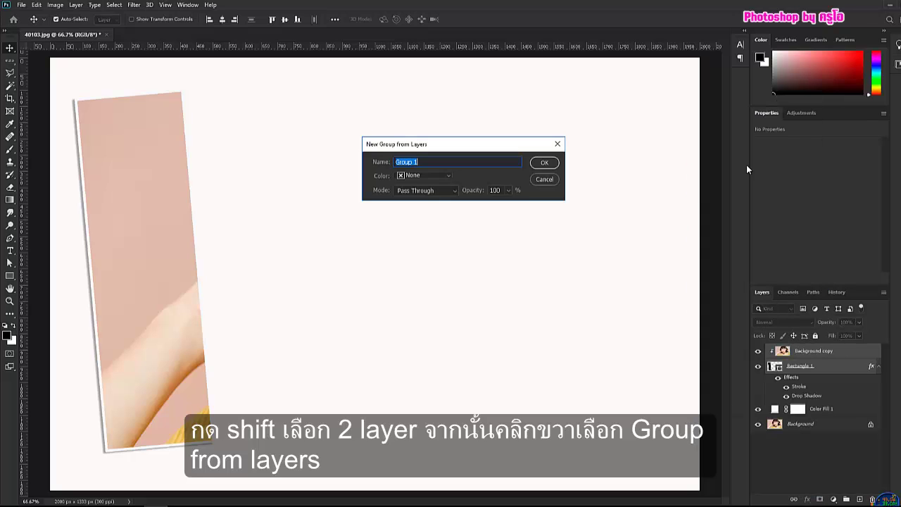
left_click(548, 164)
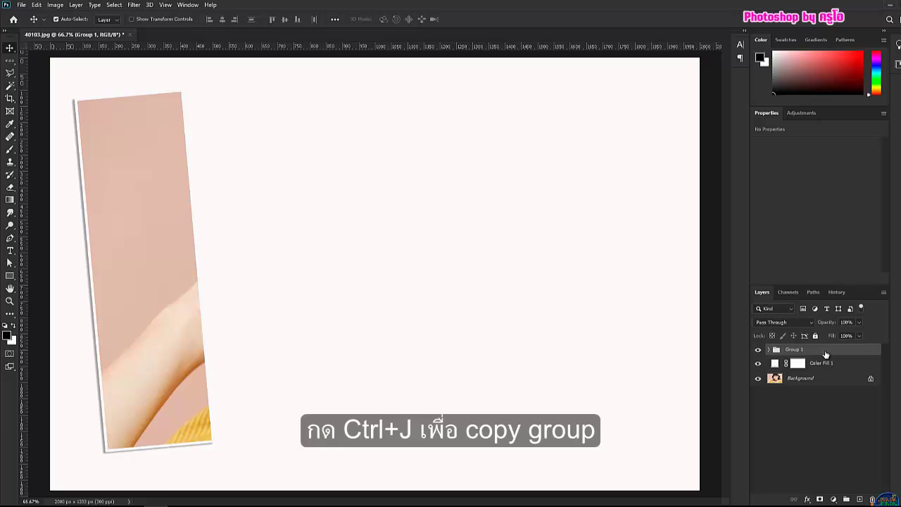
- Duplicate Group 1 as Group 1 copy and select its Rectangle 1 frame
key("ctrl+j")
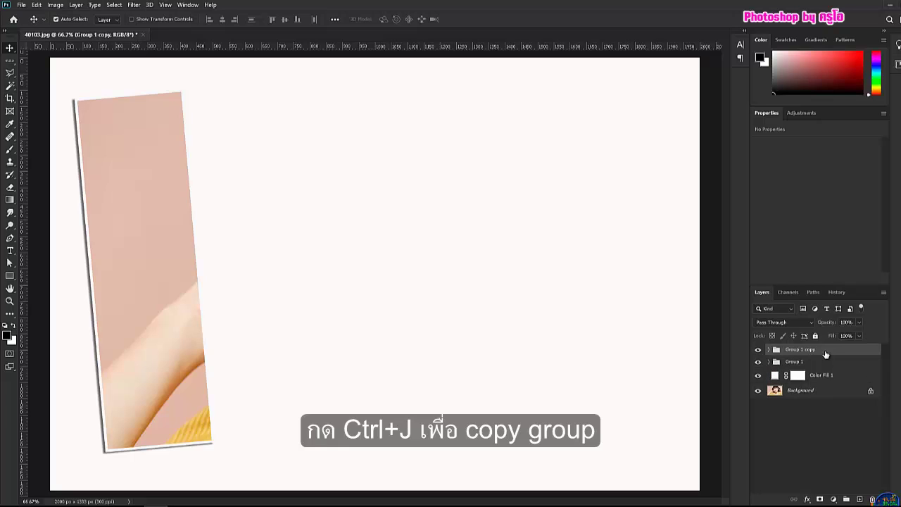
left_click(769, 351)
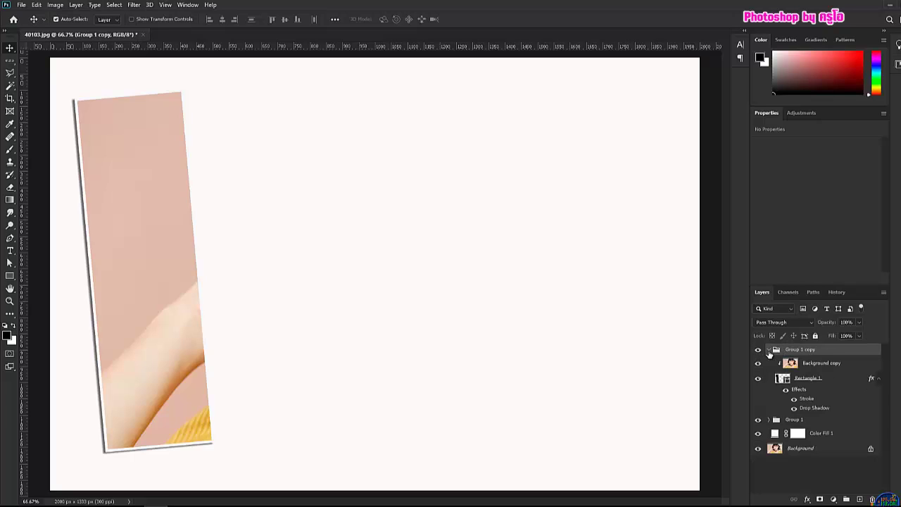
left_click(825, 384)
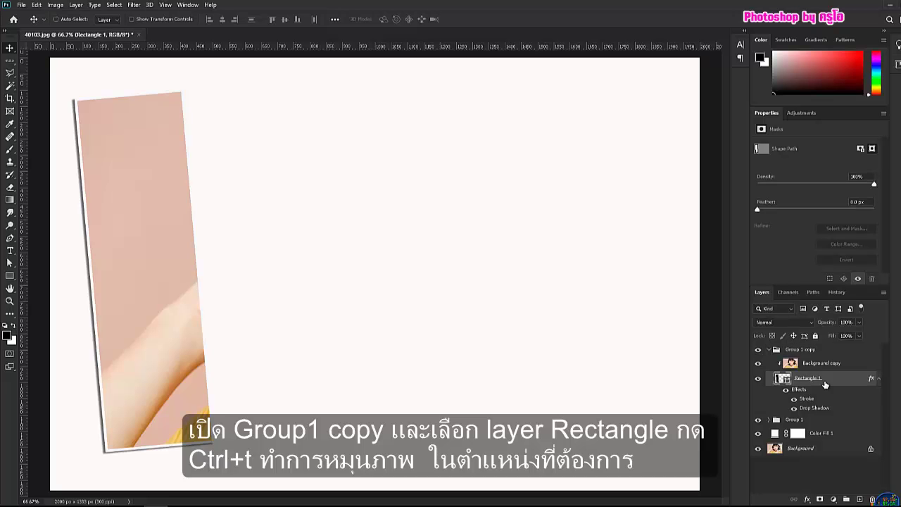
- Move Group 1 copy's strip right beside the first and tilt it 2.78° clockwise
key("ctrl+t")
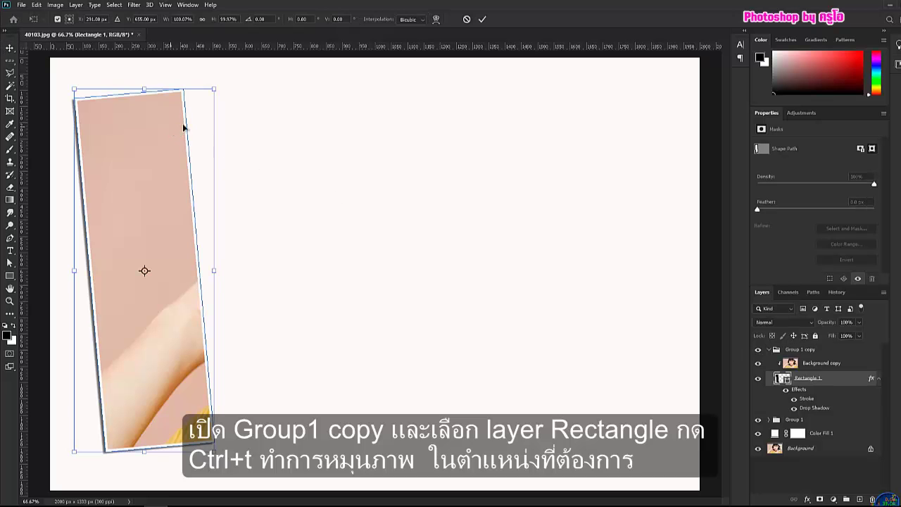
left_click_drag(183, 127, 257, 129)
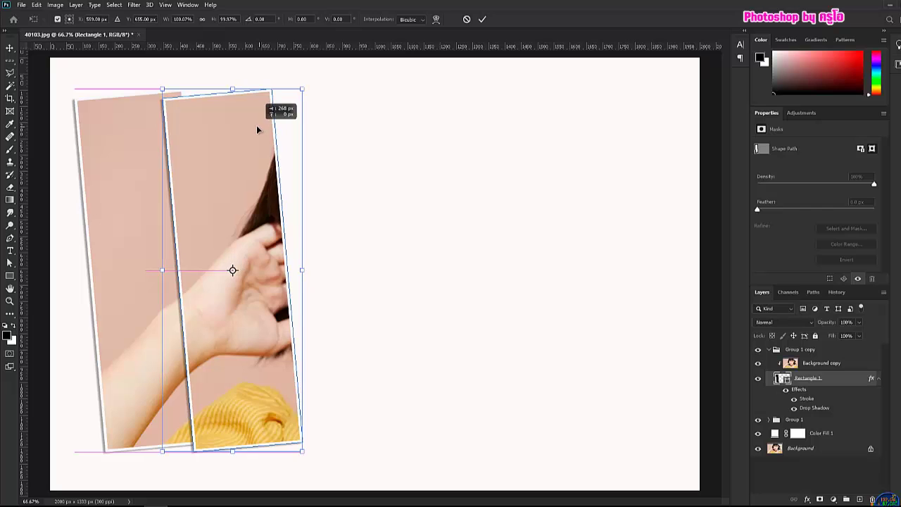
left_click_drag(258, 129, 248, 125)
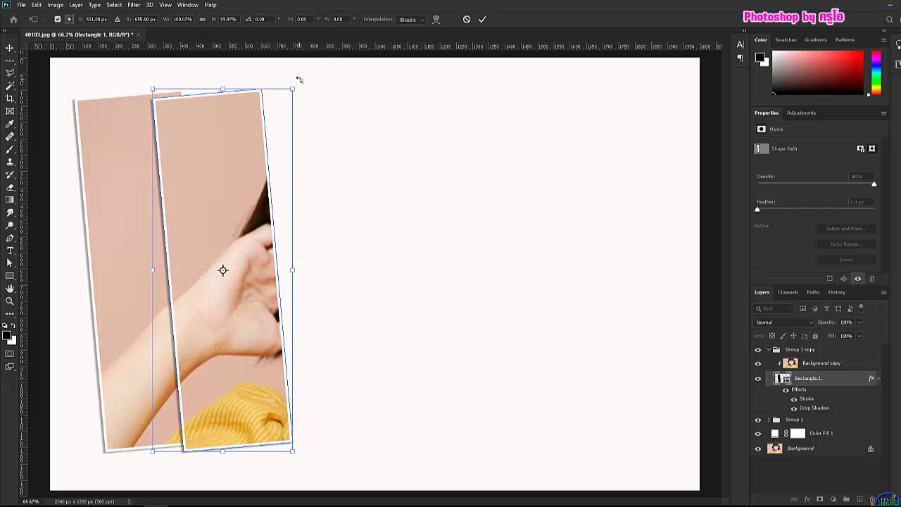
left_click_drag(299, 80, 310, 77)
left_click_drag(237, 137, 226, 115)
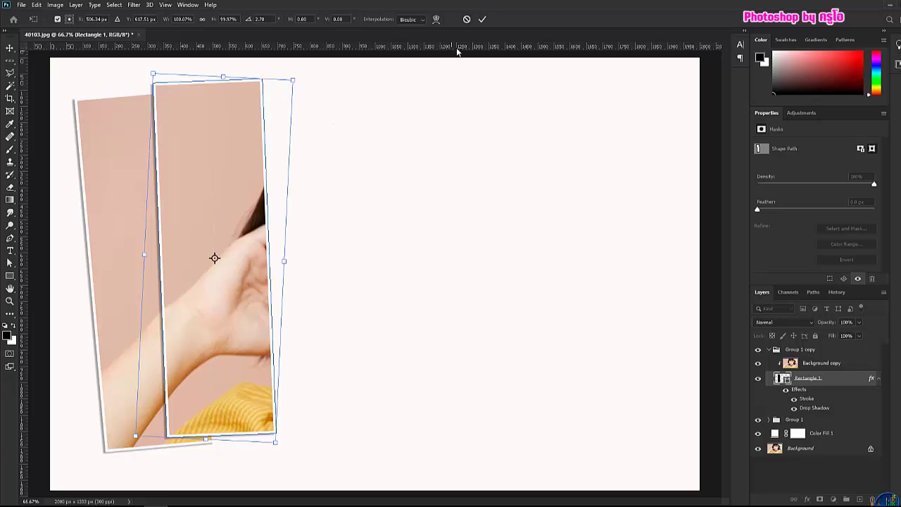
left_click(482, 19)
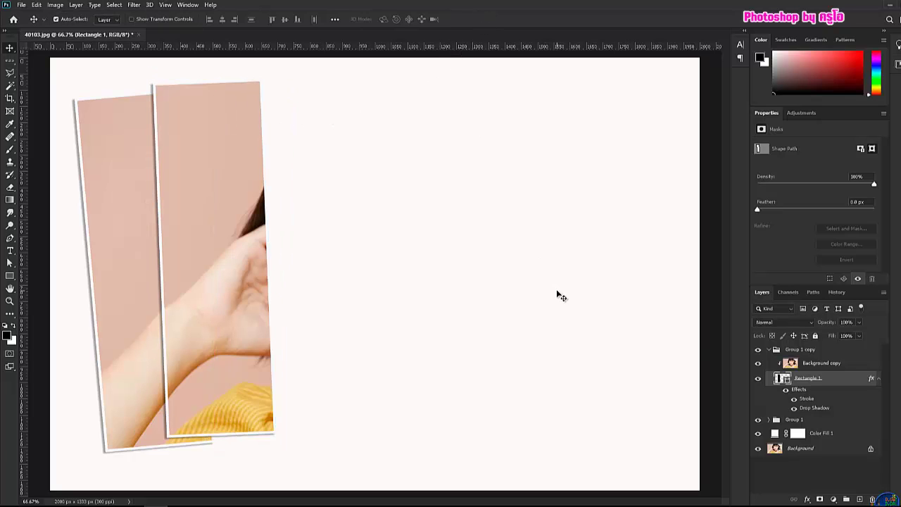
- Collapse Group 1 copy and duplicate it as Group 1 copy 2
left_click(770, 350)
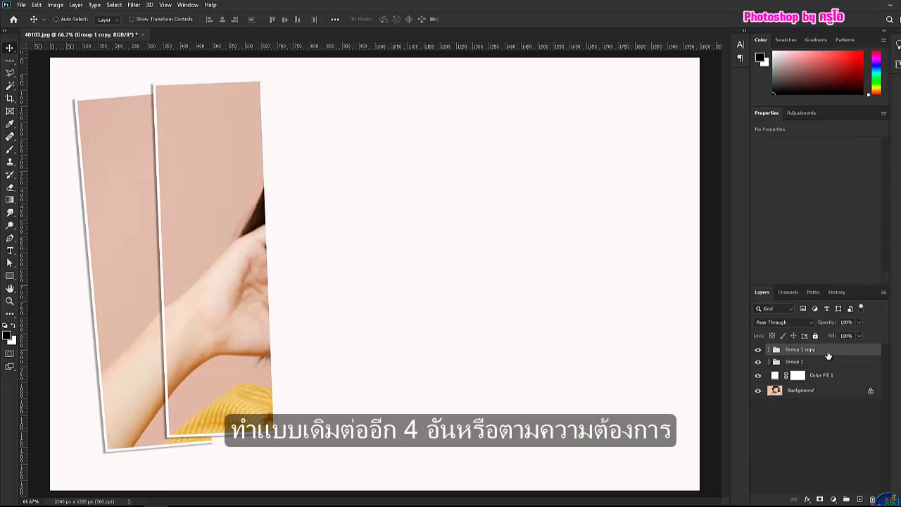
key("ctrl+j")
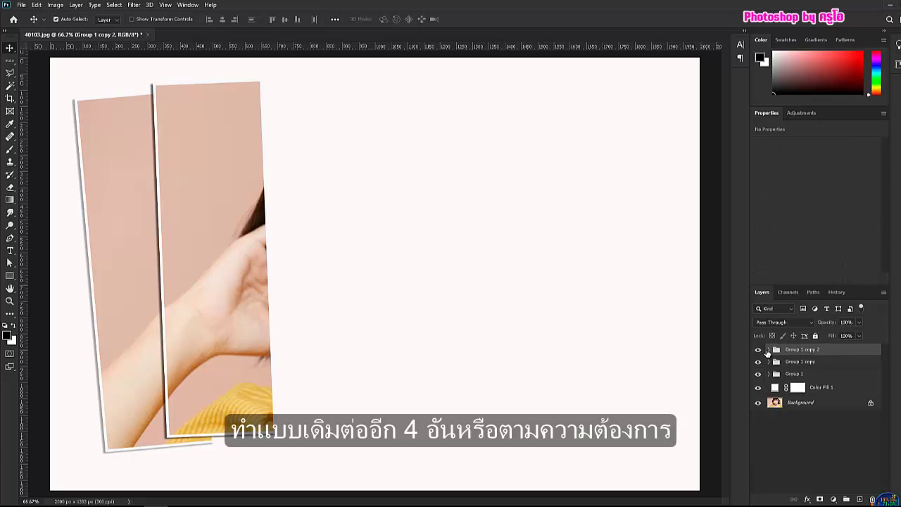
left_click(769, 350)
- Move Group 1 copy 2's strip right of the second, slightly lowered and tilted 2.23°
left_click(813, 381)
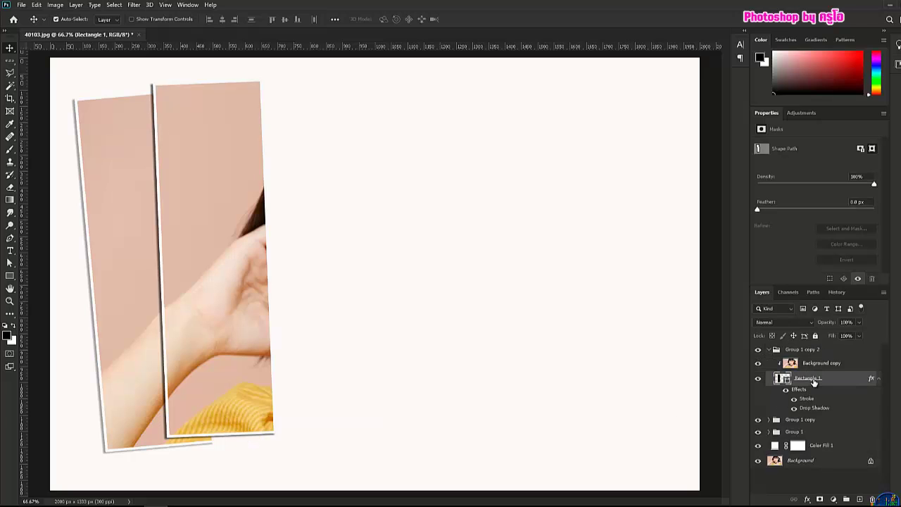
key("ctrl+t")
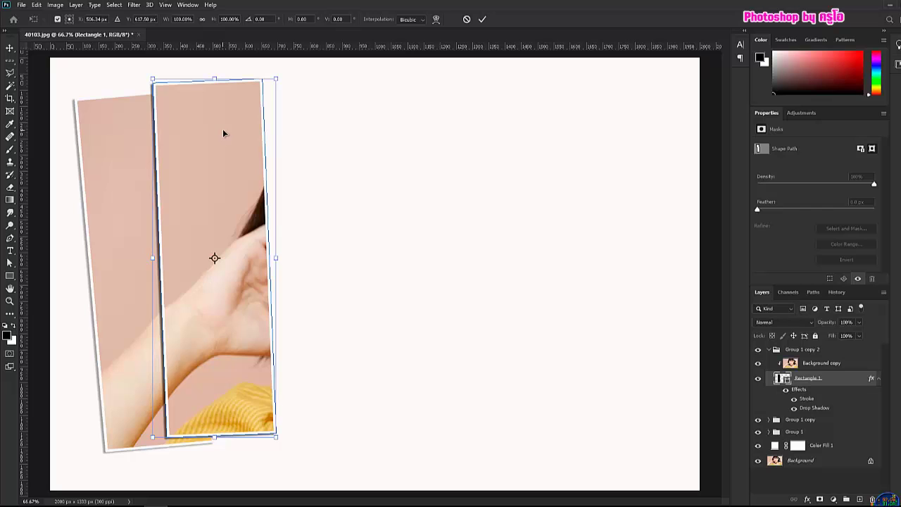
left_click_drag(228, 135, 312, 125)
mouse_move(398, 59)
left_mouse_down()
mouse_move(406, 72)
mouse_move(406, 65)
mouse_move(380, 98)
mouse_move(315, 130)
left_mouse_up()
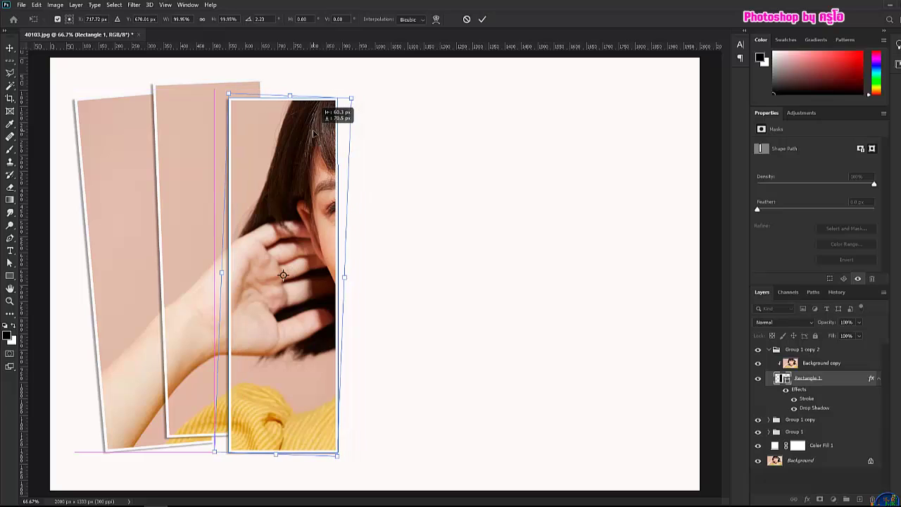
left_click(482, 19)
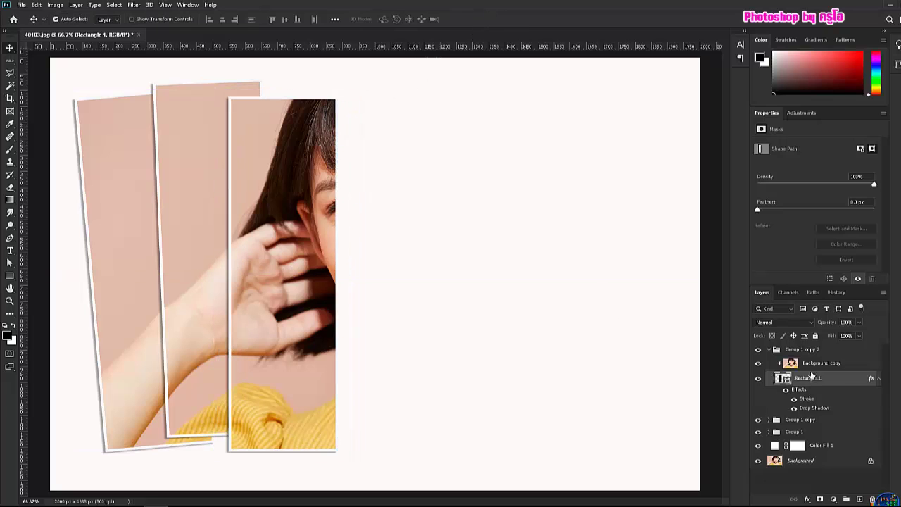
left_click(770, 350)
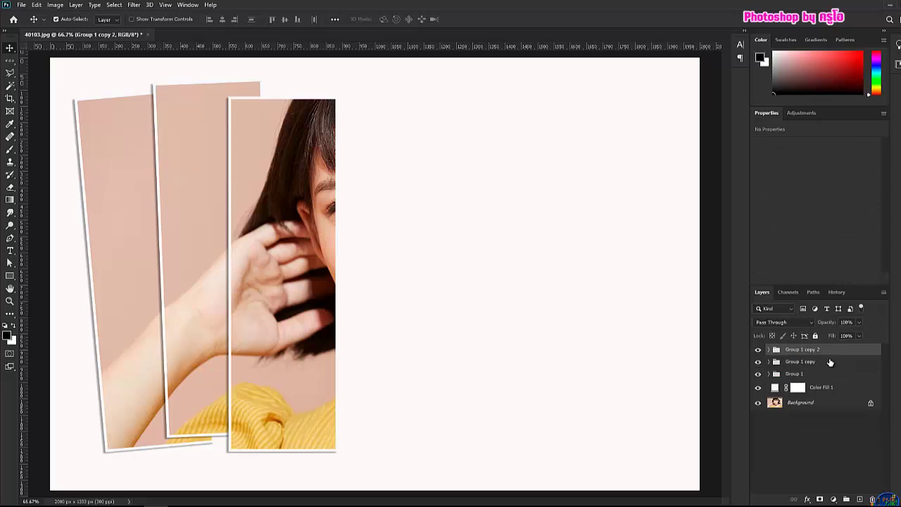
- Duplicate Group 1 copy 2 as Group 1 copy 3 and select its Rectangle 1 frame
key("ctrl+j")
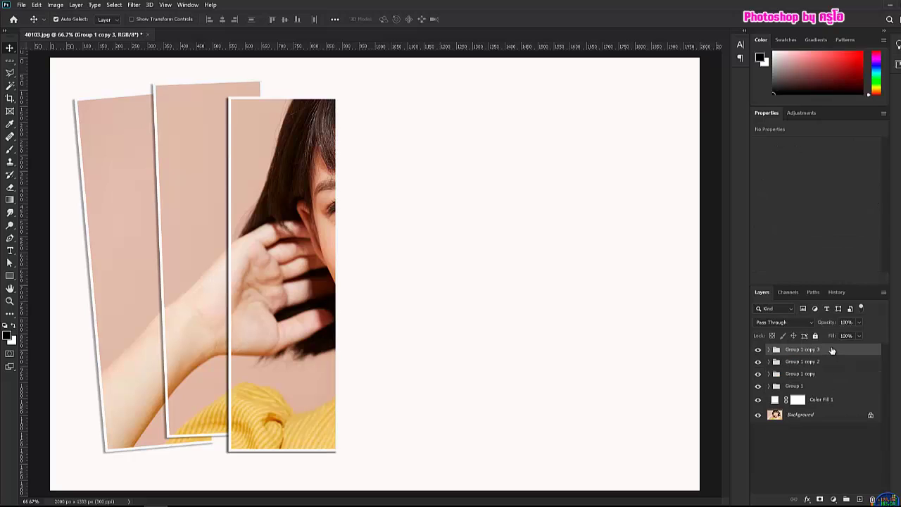
left_click(770, 350)
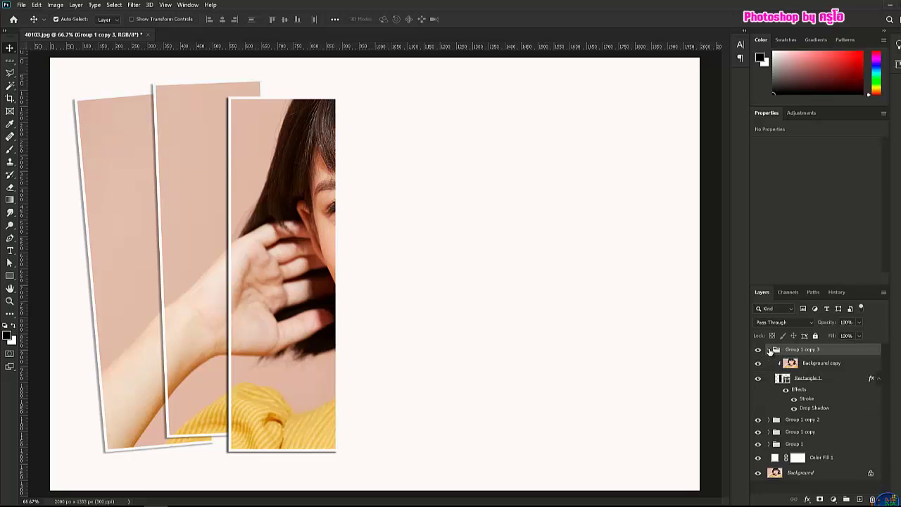
left_click(821, 381)
- Move the fourth strip right over the smiling face, tilted -3.16°
key("ctrl+t")
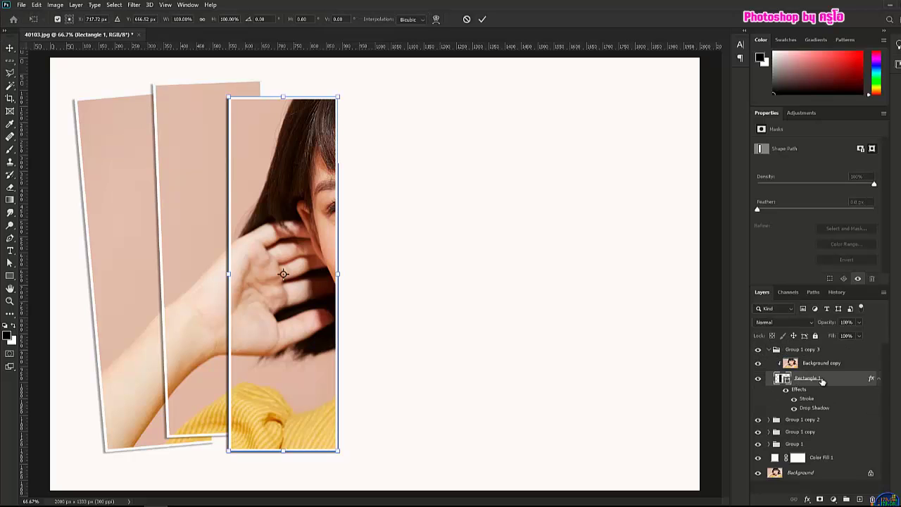
left_click_drag(306, 162, 378, 149)
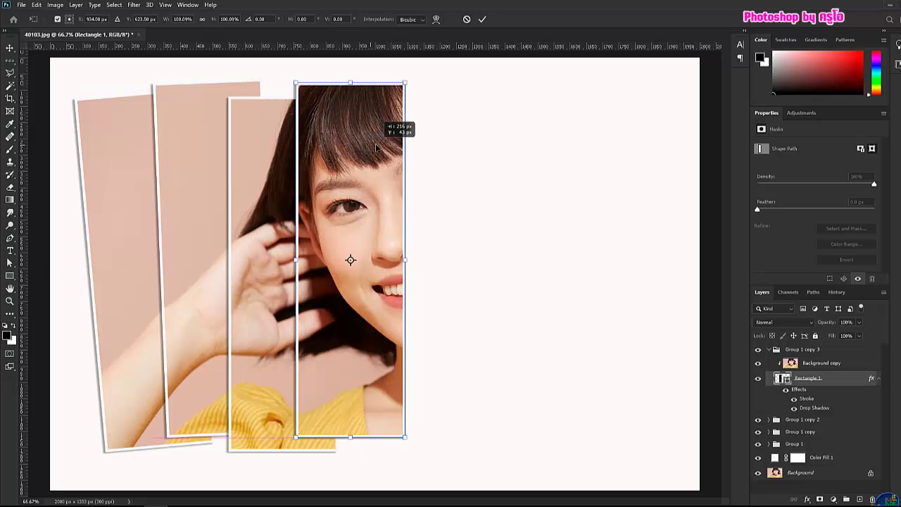
left_click_drag(444, 90, 432, 75)
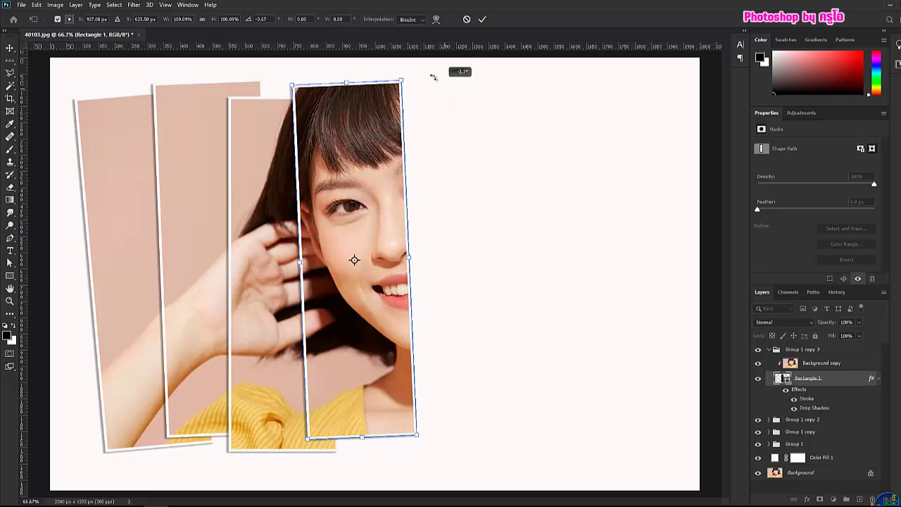
left_click_drag(364, 121, 379, 118)
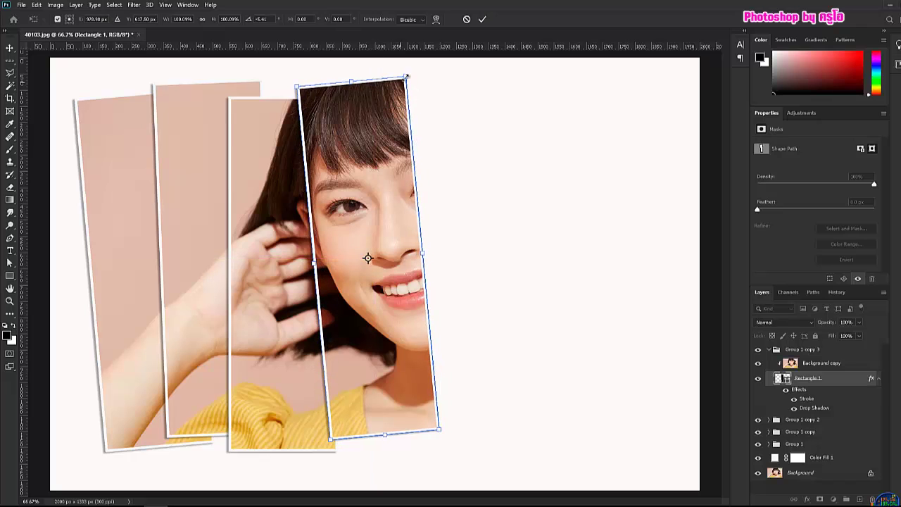
left_click_drag(432, 82, 439, 86)
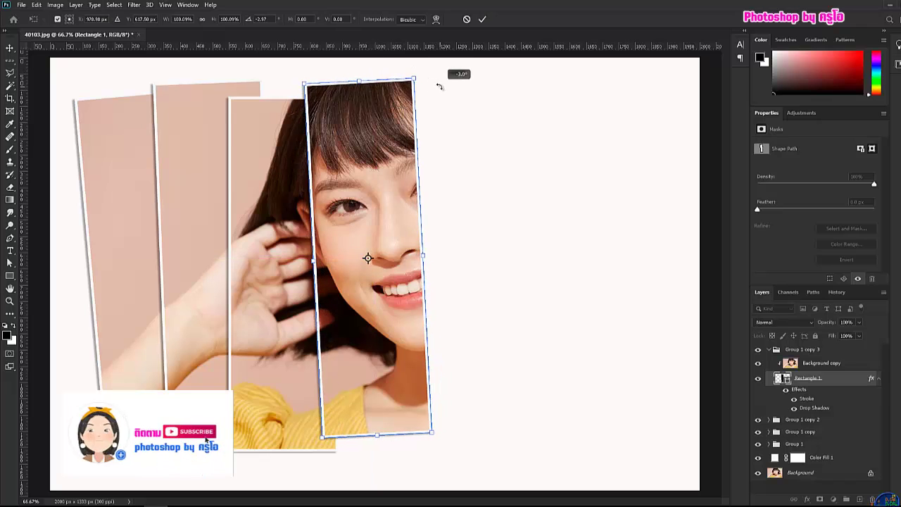
left_click(483, 19)
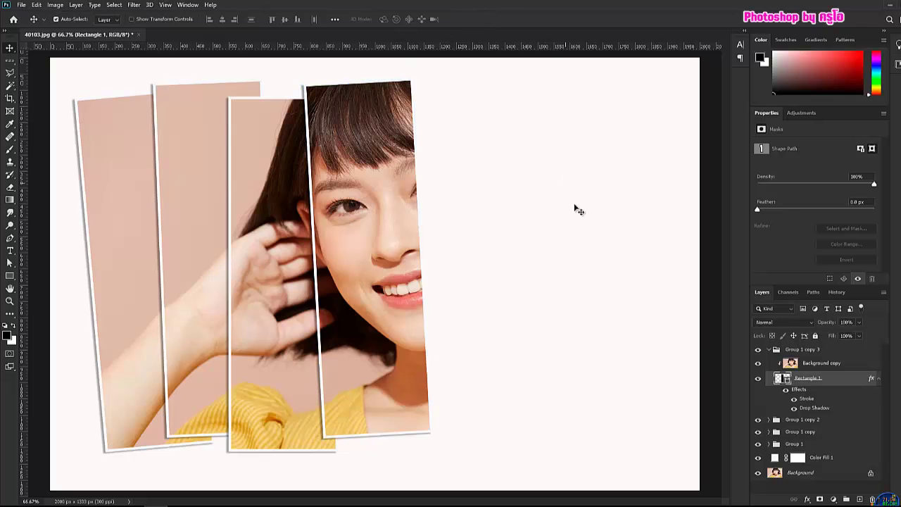
left_click(769, 350)
- Duplicate Group 1 copy 3 as Group 1 copy 4 and select its Rectangle 1 frame
key("ctrl+j")
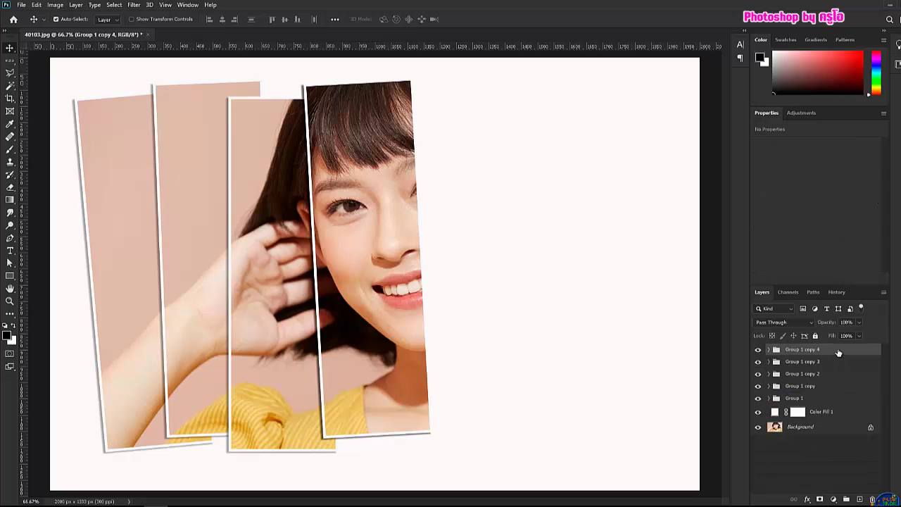
left_click(770, 350)
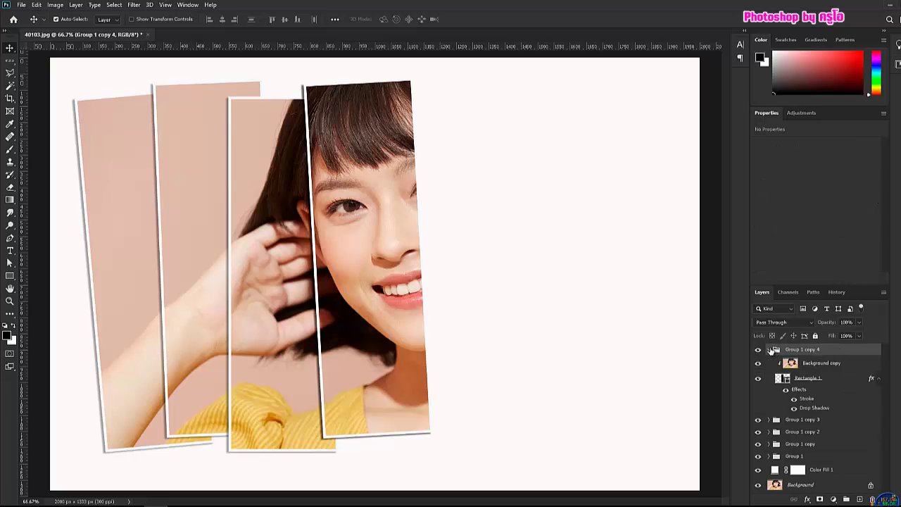
left_click(823, 383)
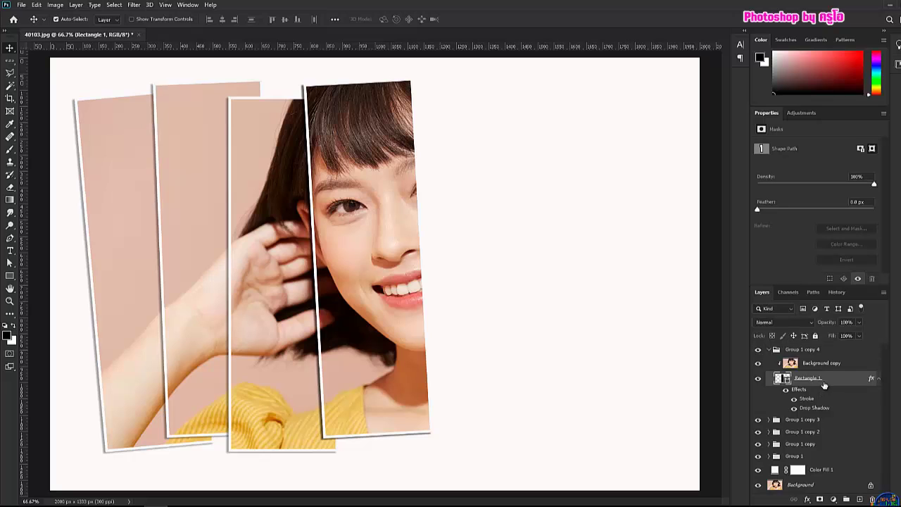
- Place the fifth strip rightmost over the face and daisy hairpin, tilted 2.97°
key("ctrl+t")
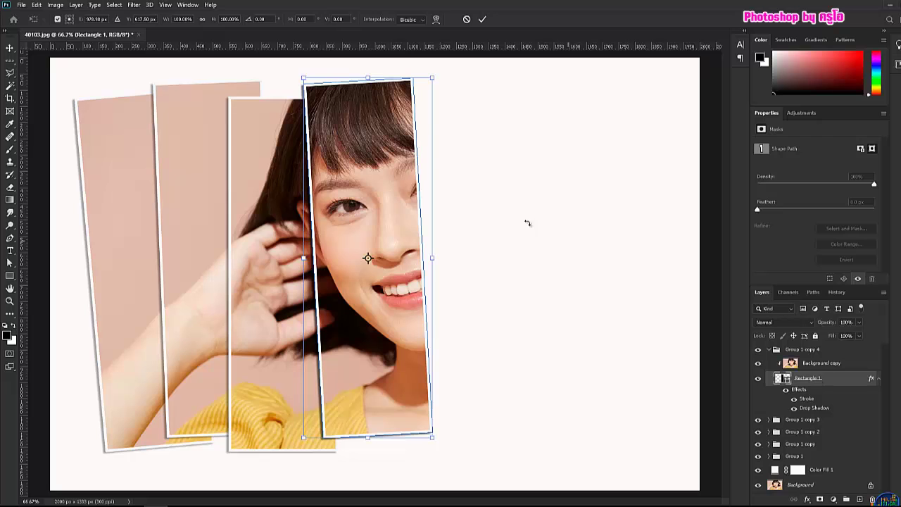
mouse_move(380, 126)
left_mouse_down()
mouse_move(483, 114)
mouse_move(470, 118)
mouse_move(471, 134)
left_mouse_up()
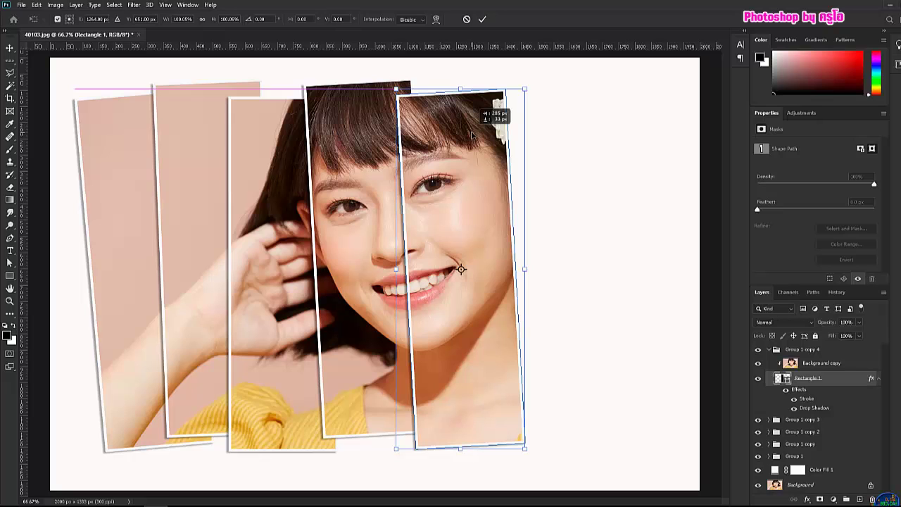
left_click_drag(544, 83, 553, 89)
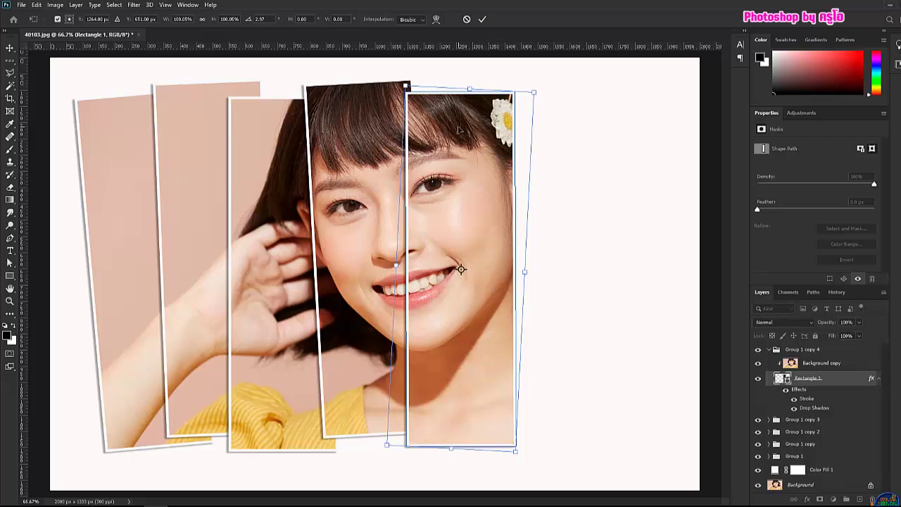
mouse_move(485, 114)
left_mouse_down()
mouse_move(457, 106)
mouse_move(457, 126)
left_mouse_up()
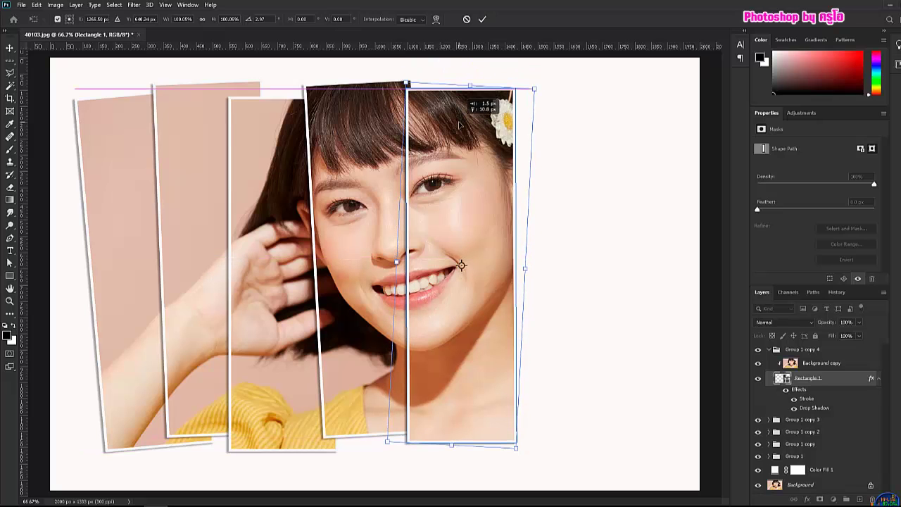
left_click(482, 19)
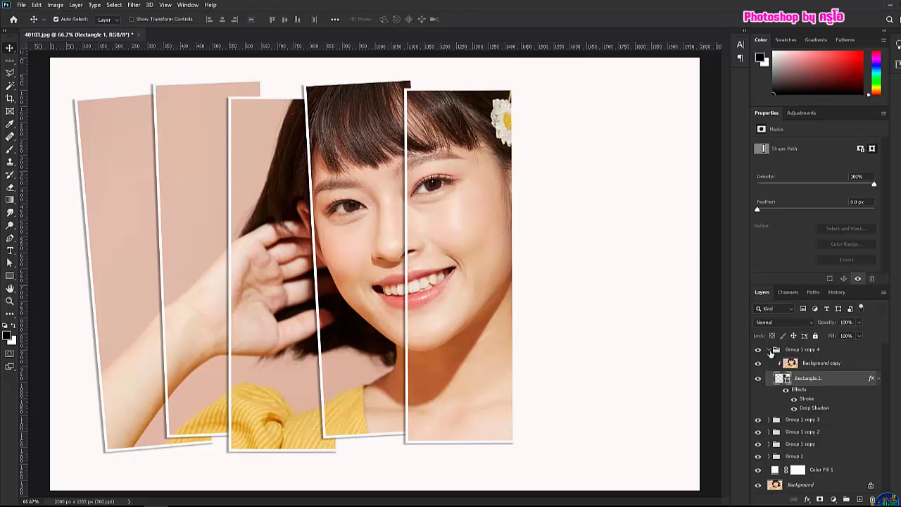
left_click(772, 351)
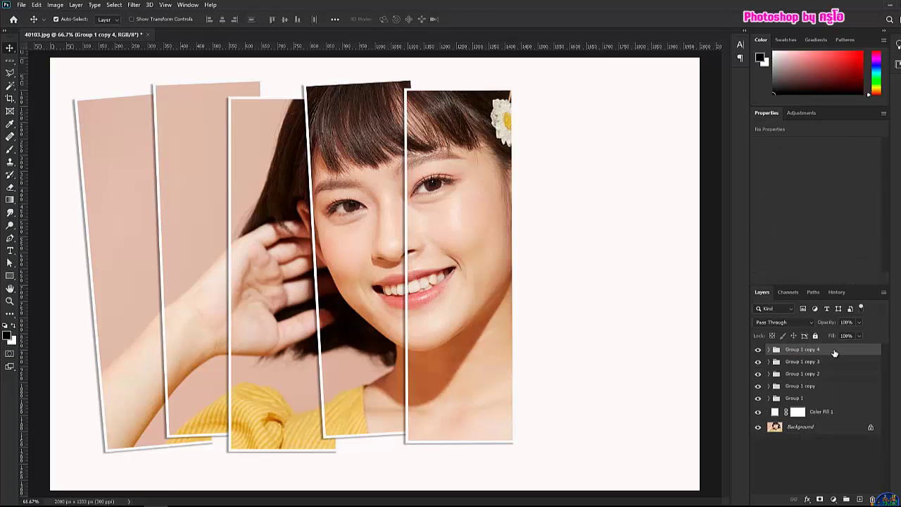
- Duplicate the strip group as Group 1 copy 5 and place its frame rightmost, tilted 3.44°
key("ctrl+j")
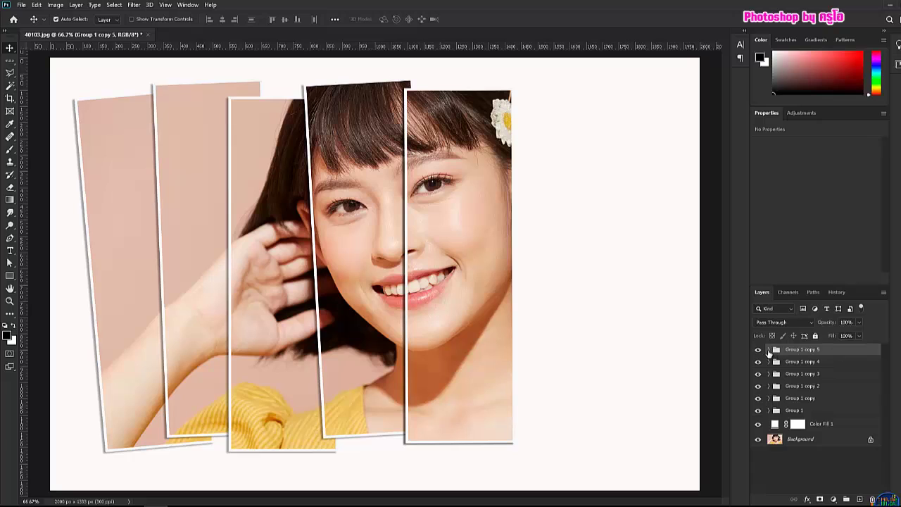
left_click(770, 351)
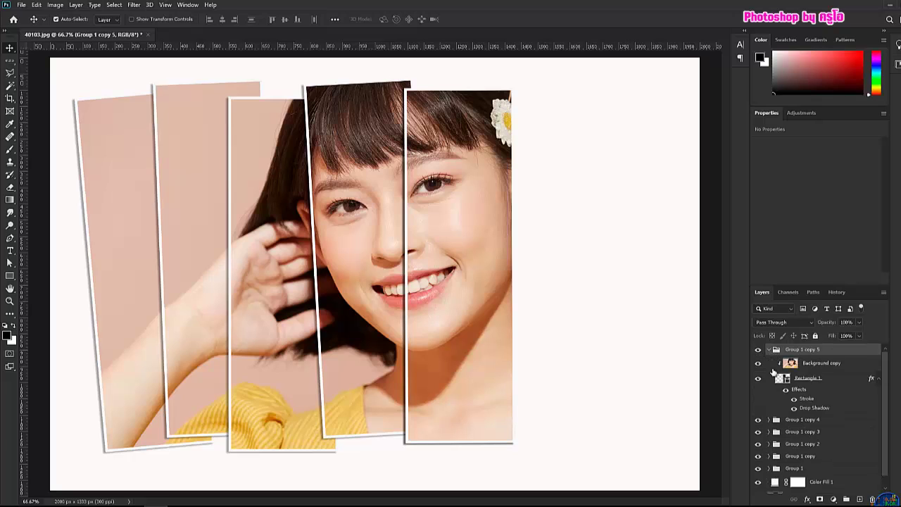
left_click(817, 380)
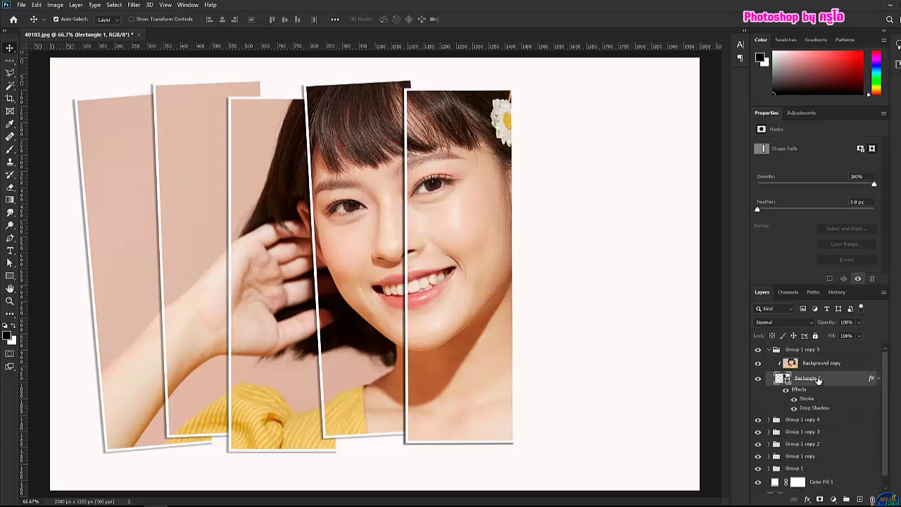
key("ctrl+t")
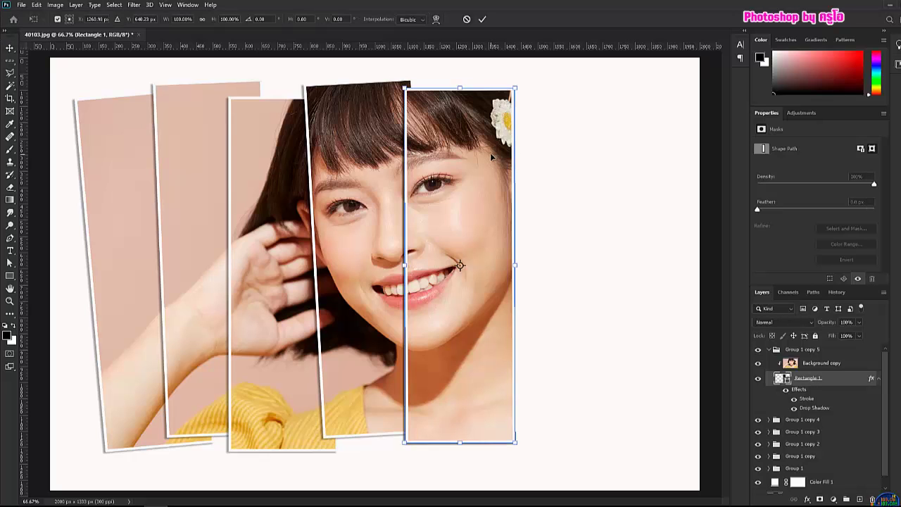
left_click_drag(505, 160, 579, 144)
left_click_drag(638, 85, 638, 85)
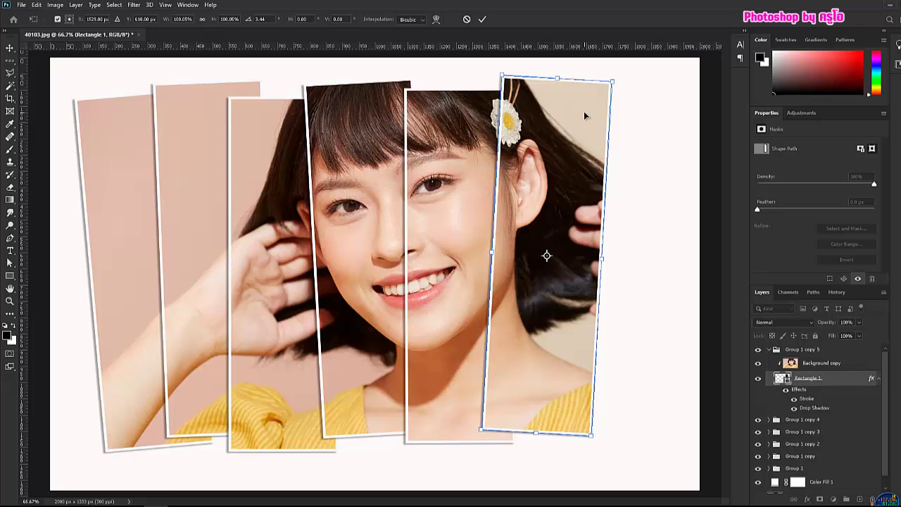
left_click_drag(584, 112, 596, 117)
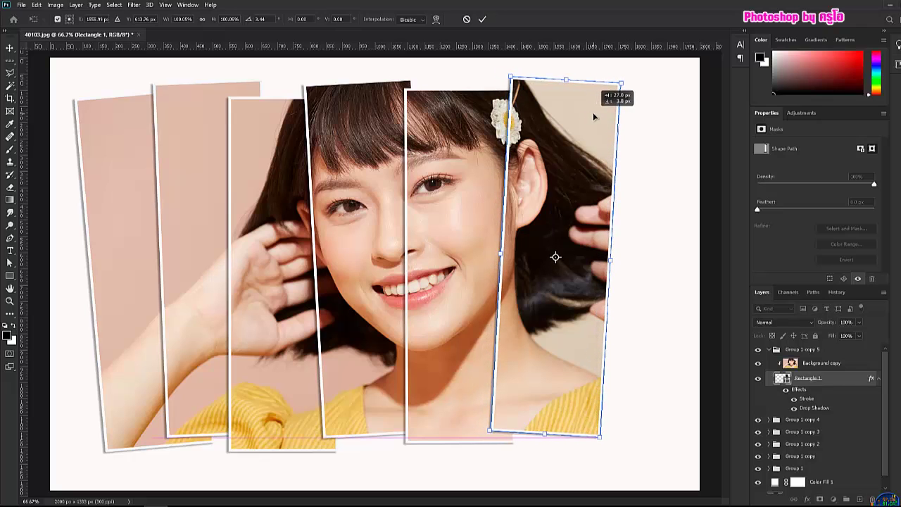
left_click(483, 19)
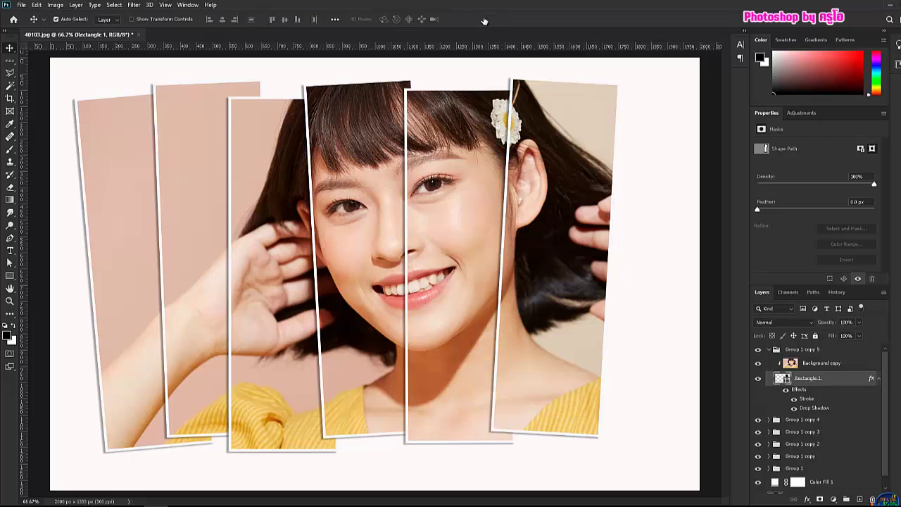
- Load the Vertical Panels.atn action set into the Actions panel
left_click(772, 351)
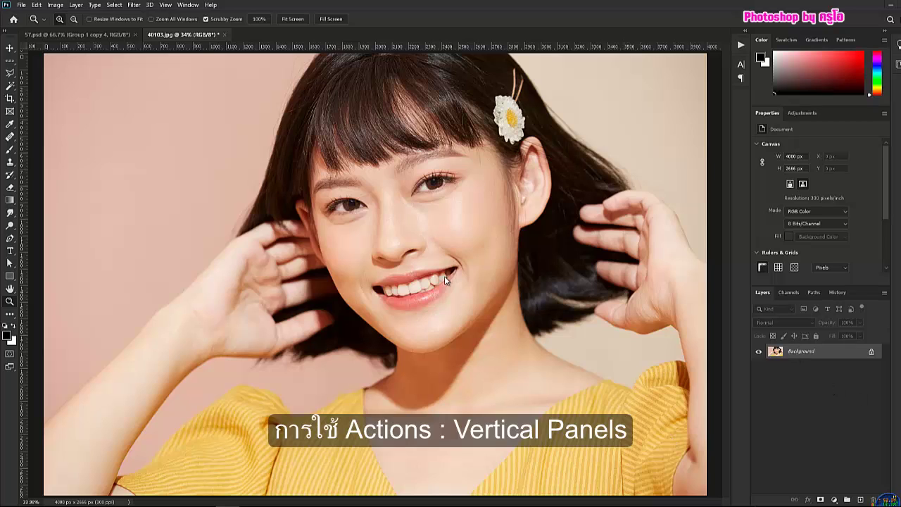
left_click(741, 45)
left_click(726, 43)
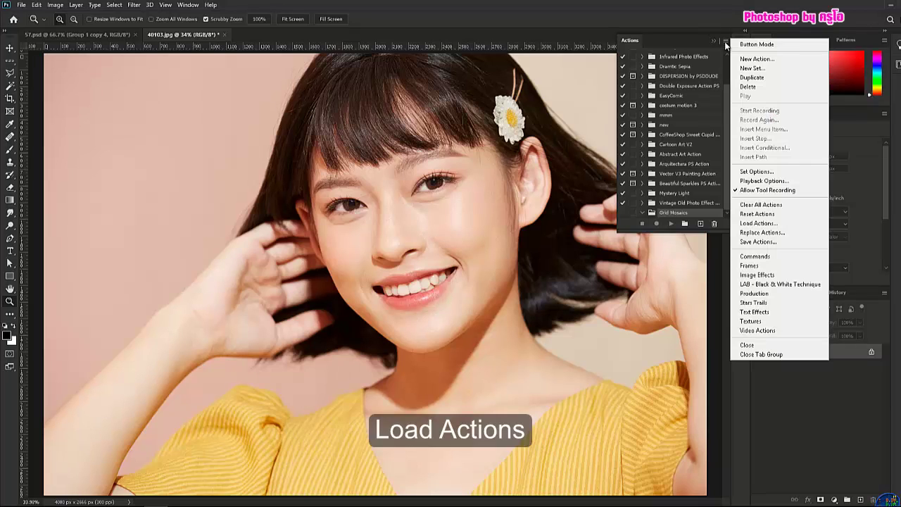
left_click(767, 223)
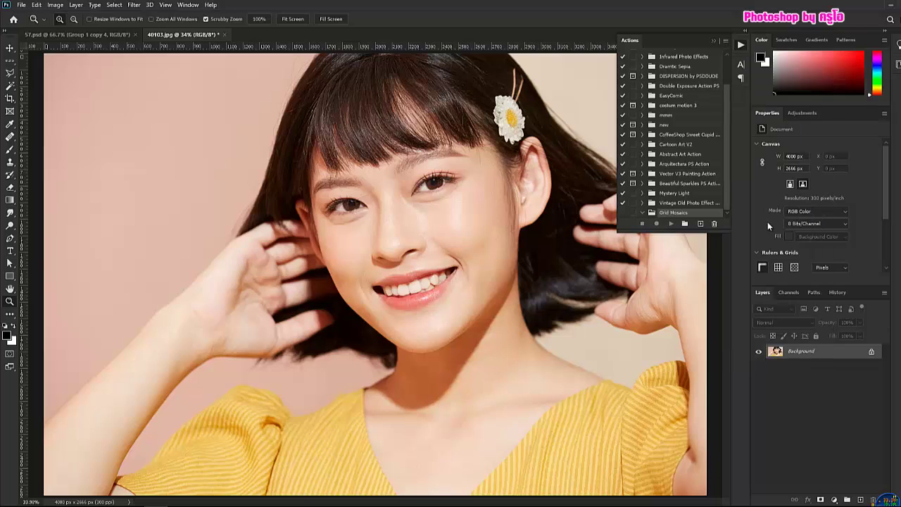
left_click(231, 76)
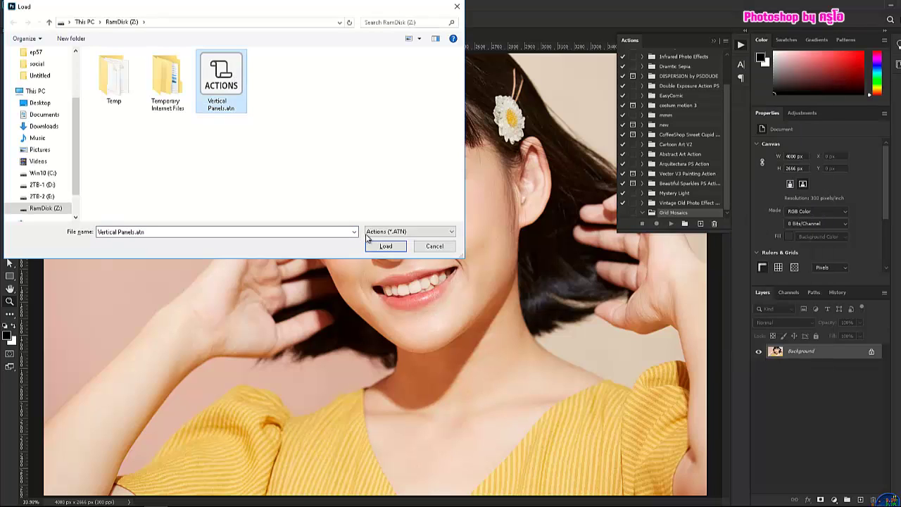
left_click(385, 247)
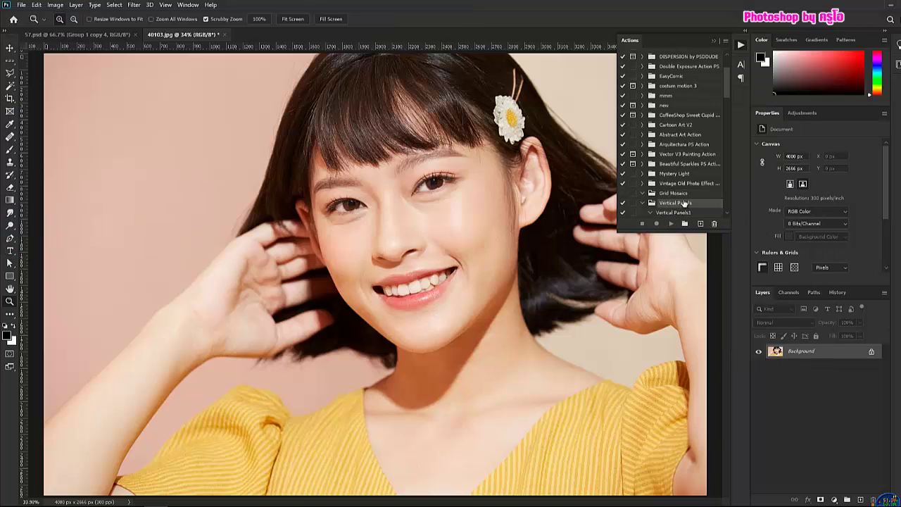
- Select the Vertical Panels1 action and bring up Image Size for 40103.jpg
left_click(674, 211)
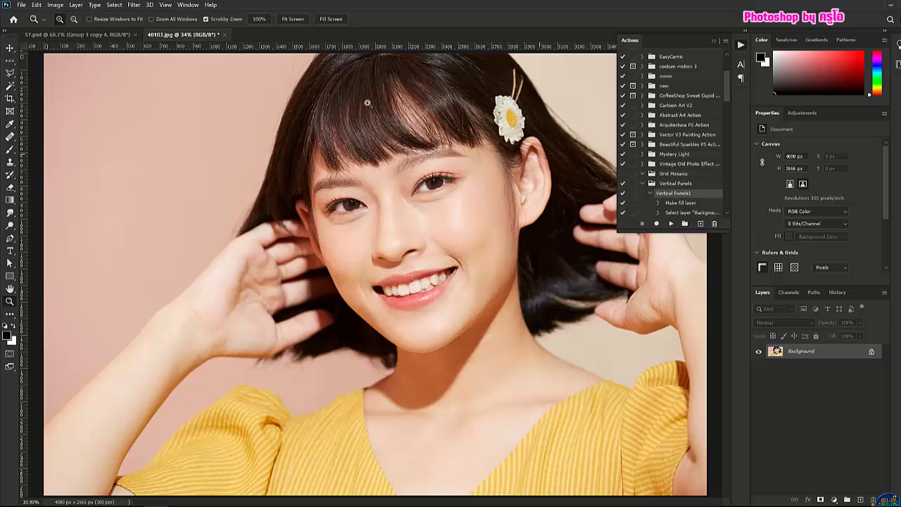
left_click(55, 5)
left_click(68, 78)
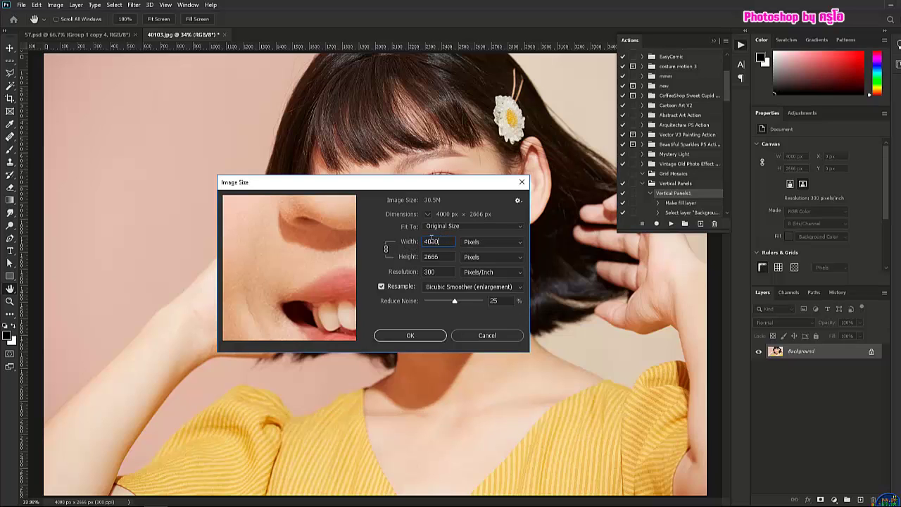
- Resize 40103.jpg to 2000 px wide, giving 2000×1333 px
type("2000")
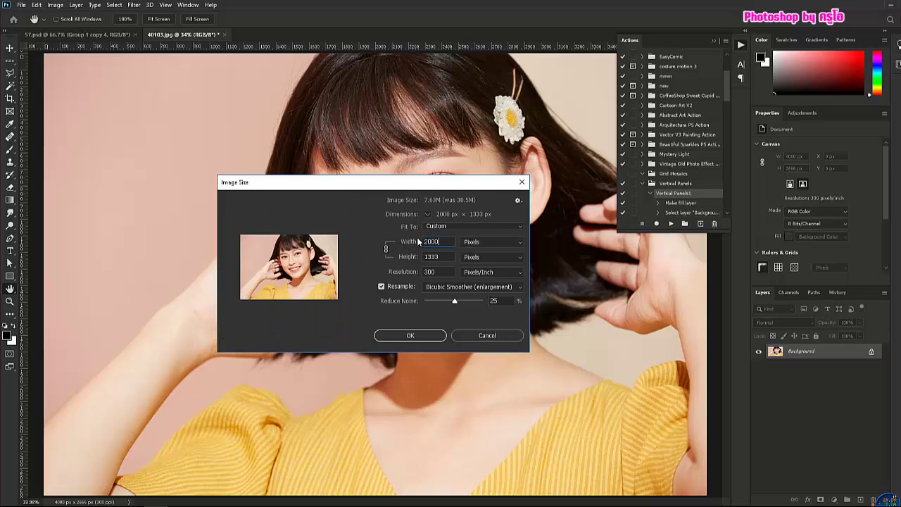
left_click(401, 336)
key("z")
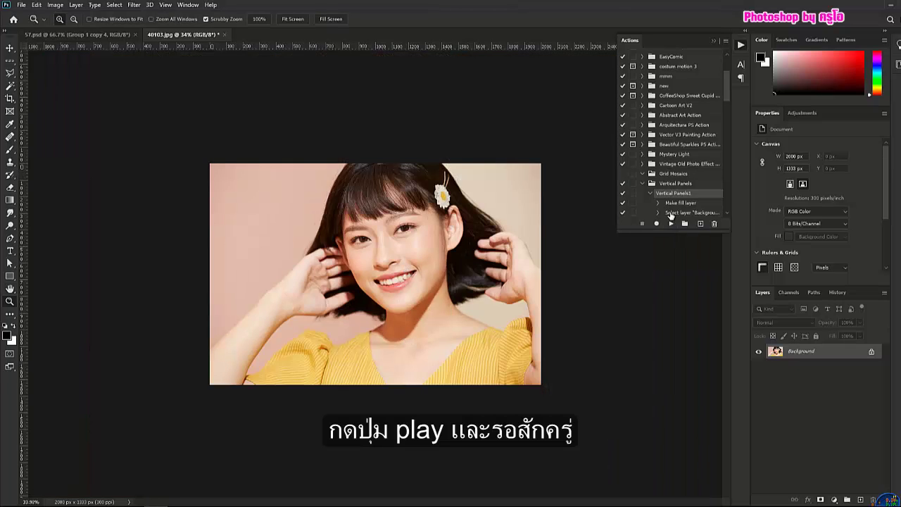
- Run the Vertical Panels1 action on the photo and collapse the resulting strip groups
left_click(673, 224)
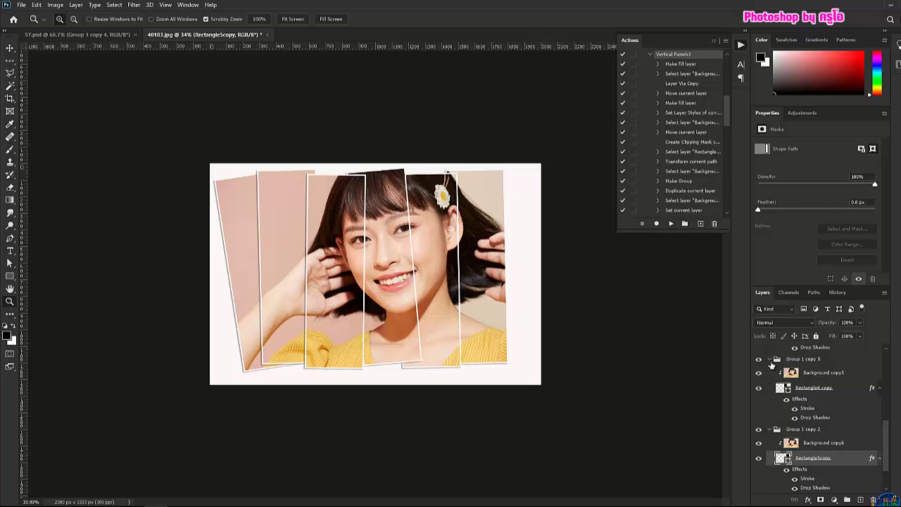
left_click(773, 360)
scroll(773, 360, "up", 3)
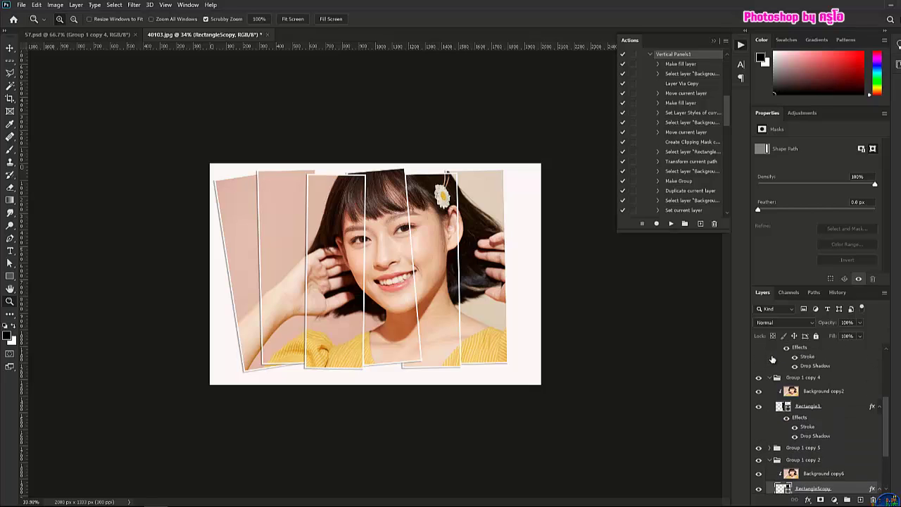
scroll(774, 360, "up", 5)
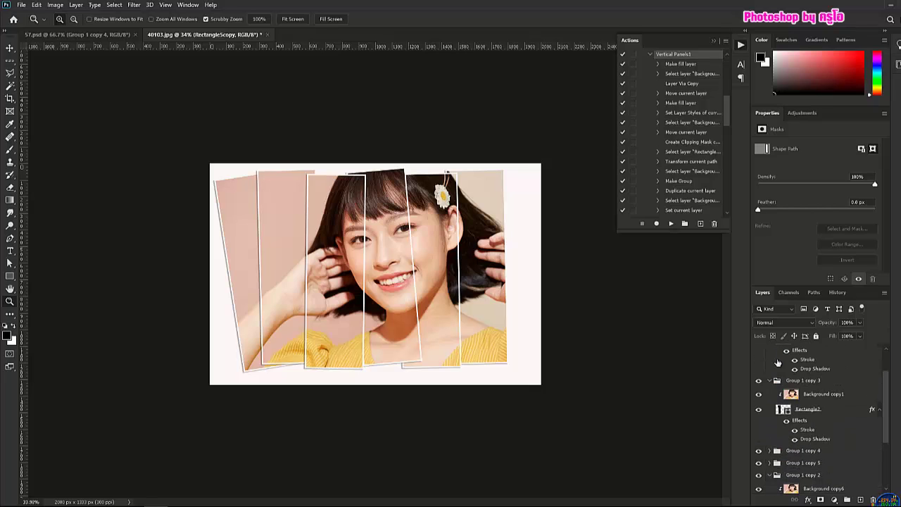
left_click(771, 380)
scroll(773, 373, "up", 2)
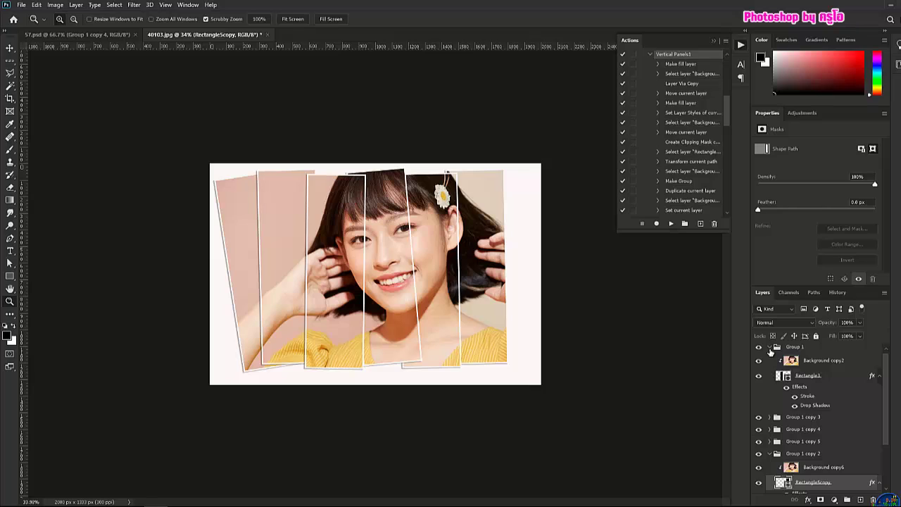
left_click(770, 348)
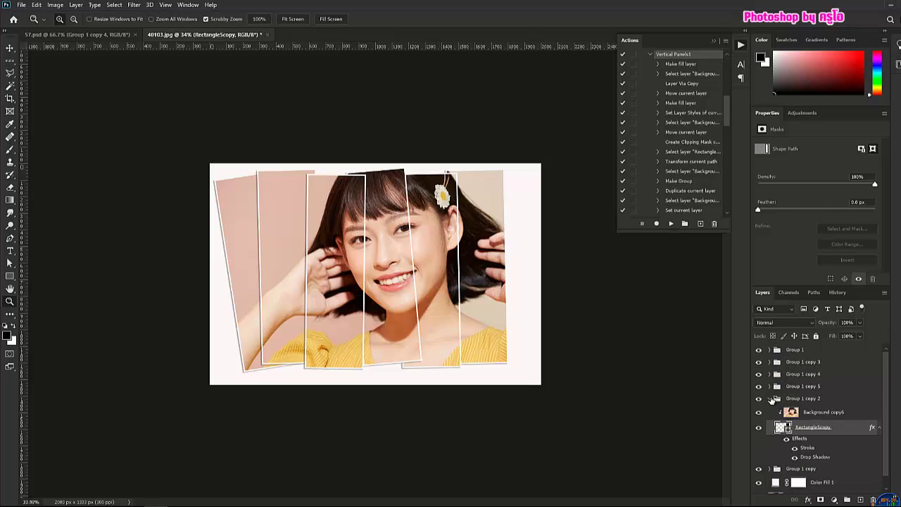
left_click(770, 399)
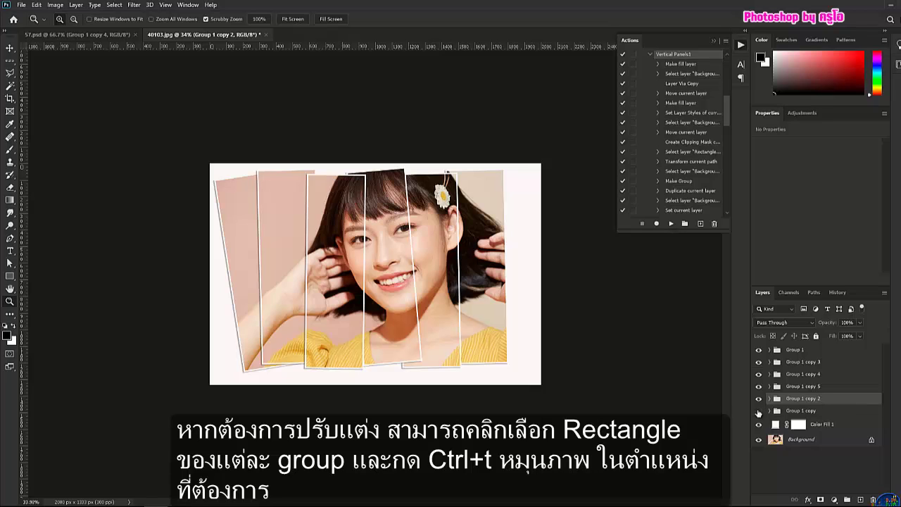
- Re-rotate the leftmost strip in Group 1 copy to a 4.75° tilt
left_click(819, 411)
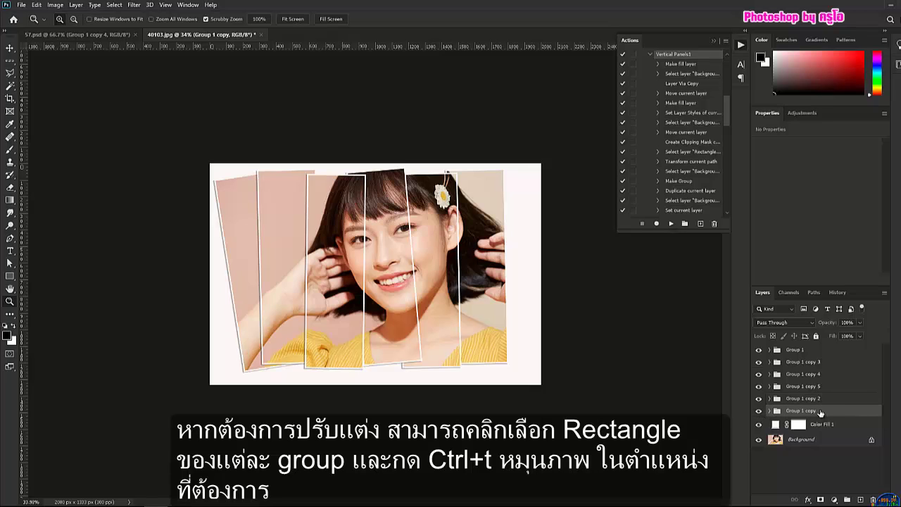
left_click(770, 411)
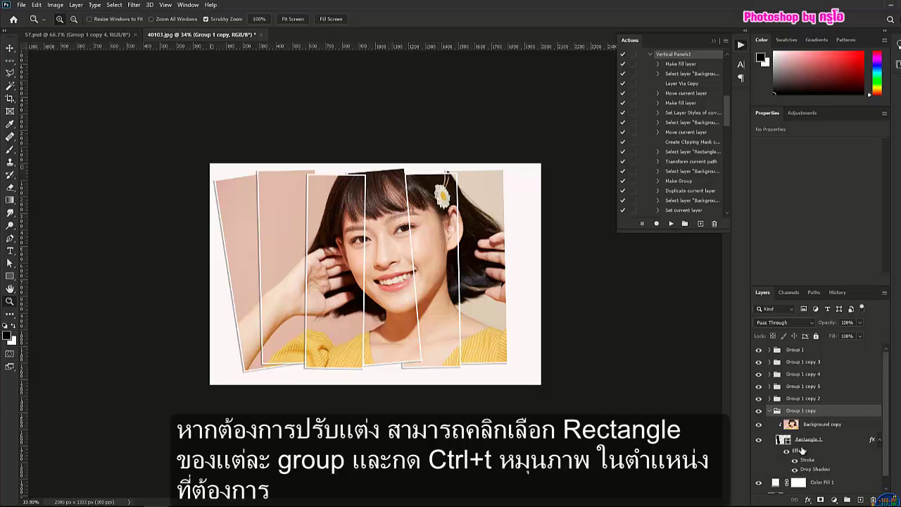
left_click(807, 442)
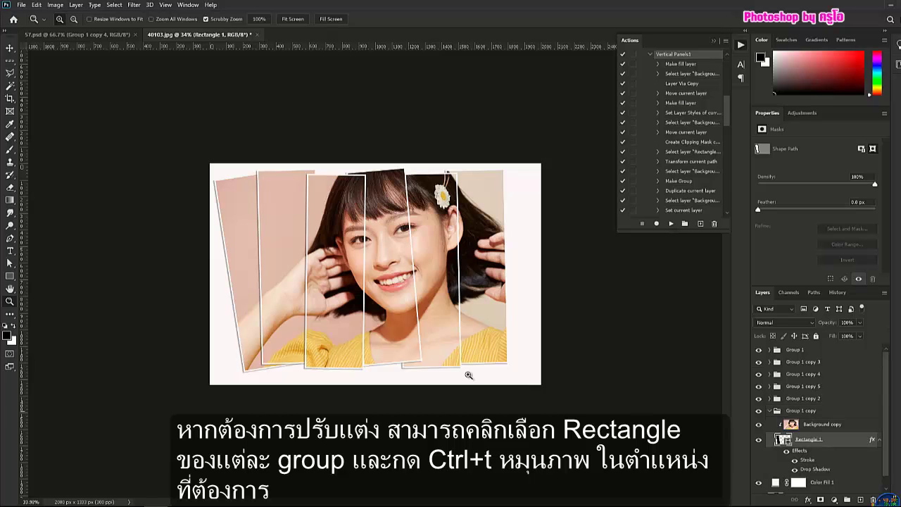
key("ctrl+t")
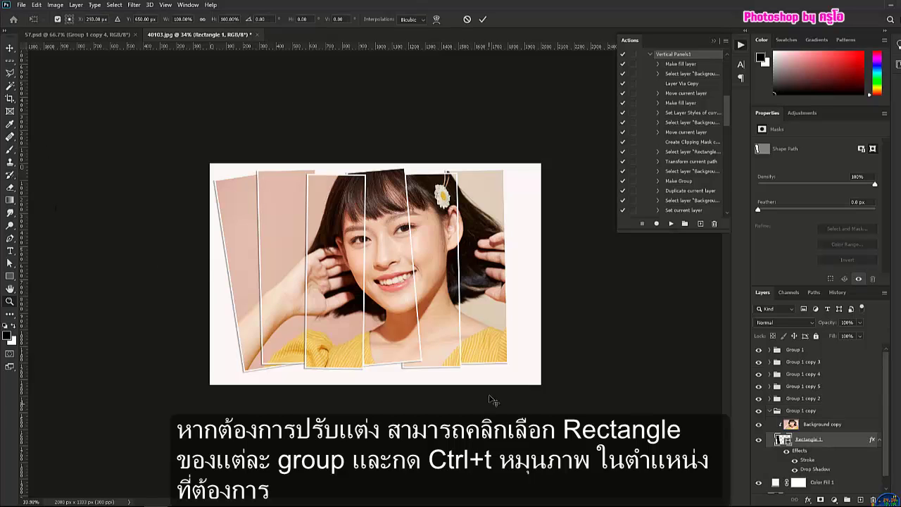
mouse_move(265, 141)
left_mouse_down()
mouse_move(265, 164)
mouse_move(232, 194)
left_mouse_up()
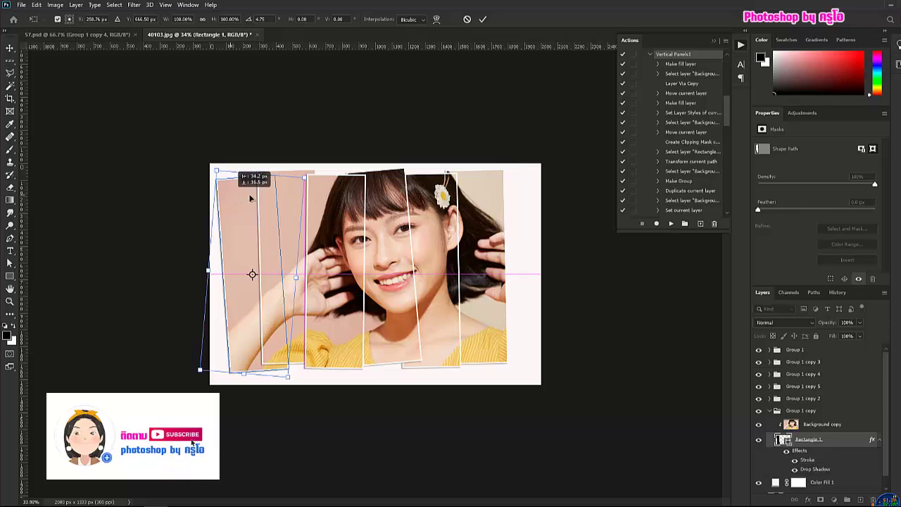
left_click(481, 20)
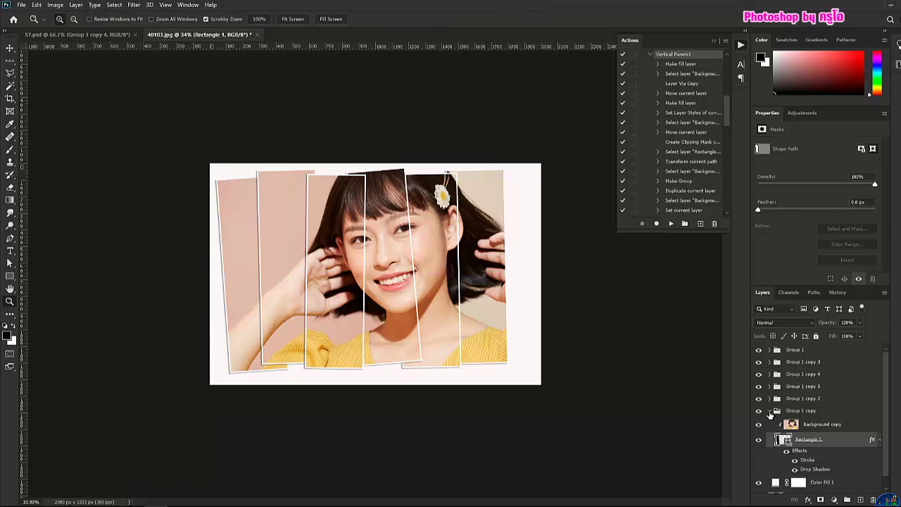
- Locate and select the Rectangle4 copy daisy-hairclip strip inside Group 1 copy 5
left_click(771, 411)
left_click(758, 387)
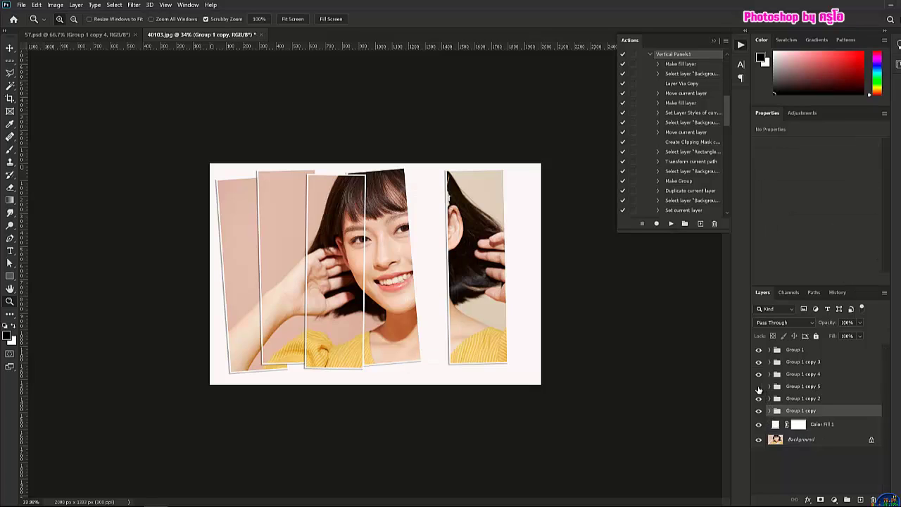
left_click(758, 387)
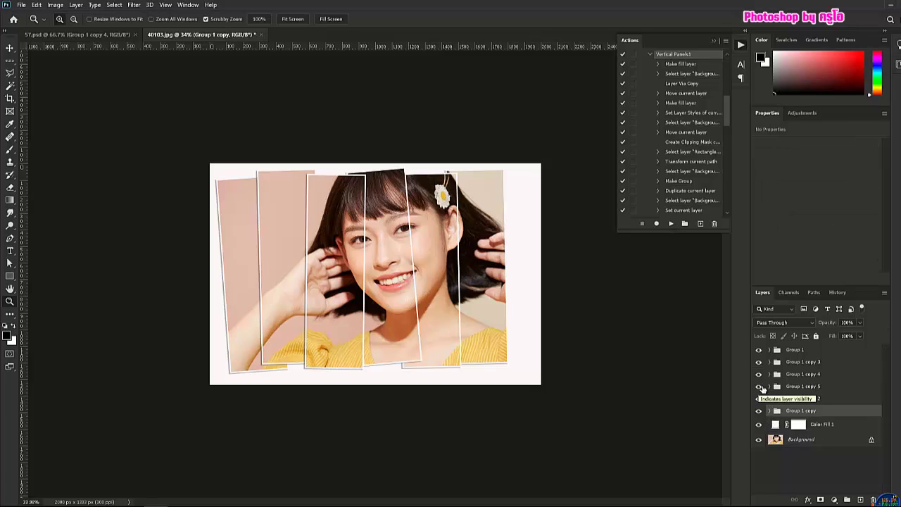
left_click(770, 387)
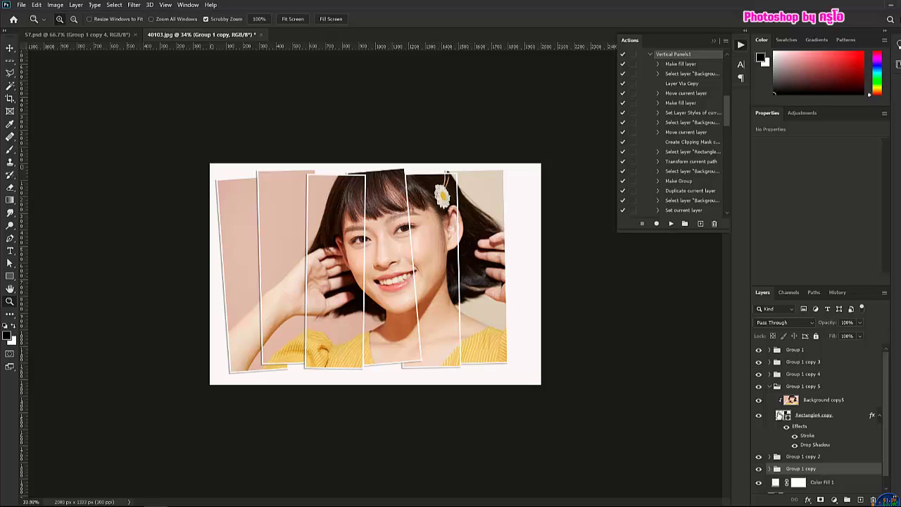
left_click(813, 416)
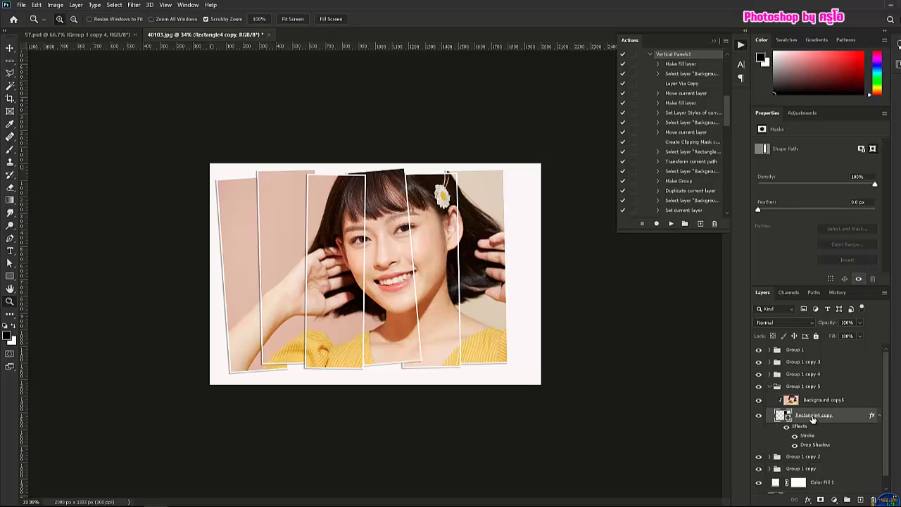
left_click(759, 416)
left_click(759, 416)
- Re-tilt the daisy strip to 1.57° clockwise and reposition it
key("ctrl+t")
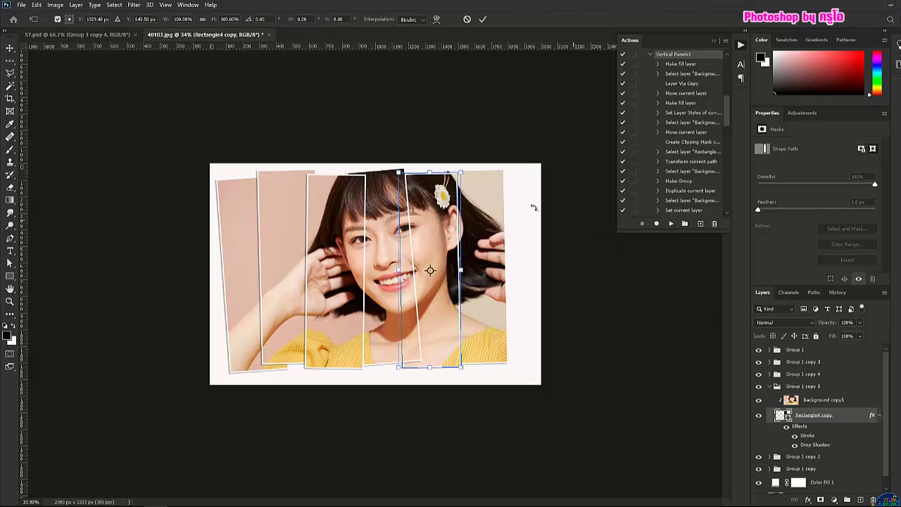
left_click_drag(493, 153, 492, 171)
left_click_drag(441, 206, 425, 200)
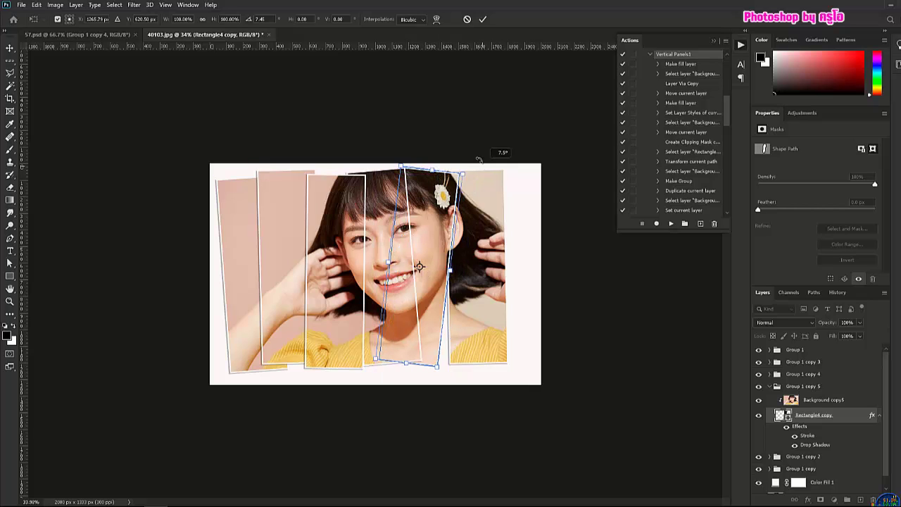
left_click_drag(481, 162, 488, 144)
left_click_drag(441, 236, 451, 248)
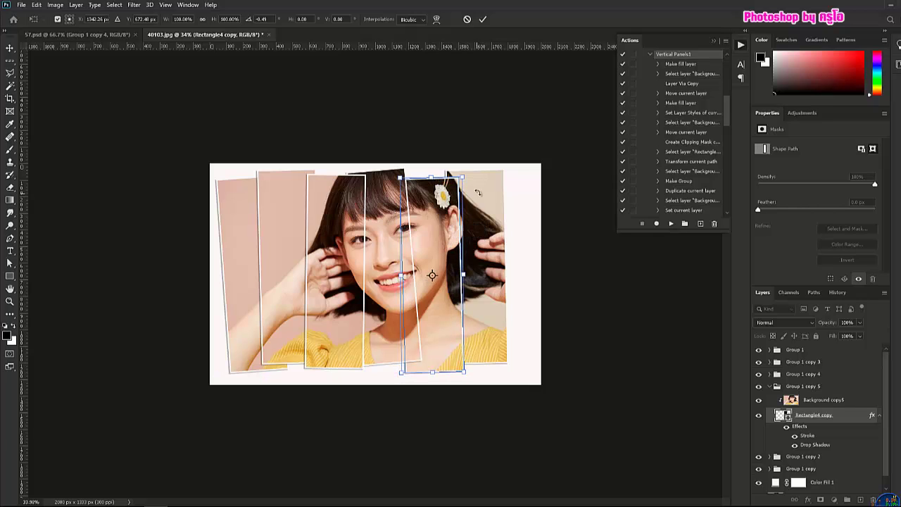
left_click_drag(483, 181, 482, 184)
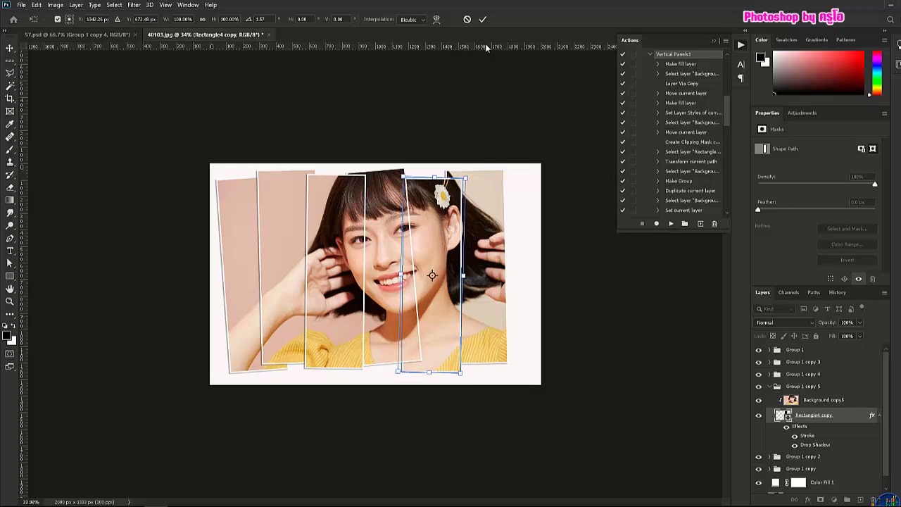
left_click(482, 20)
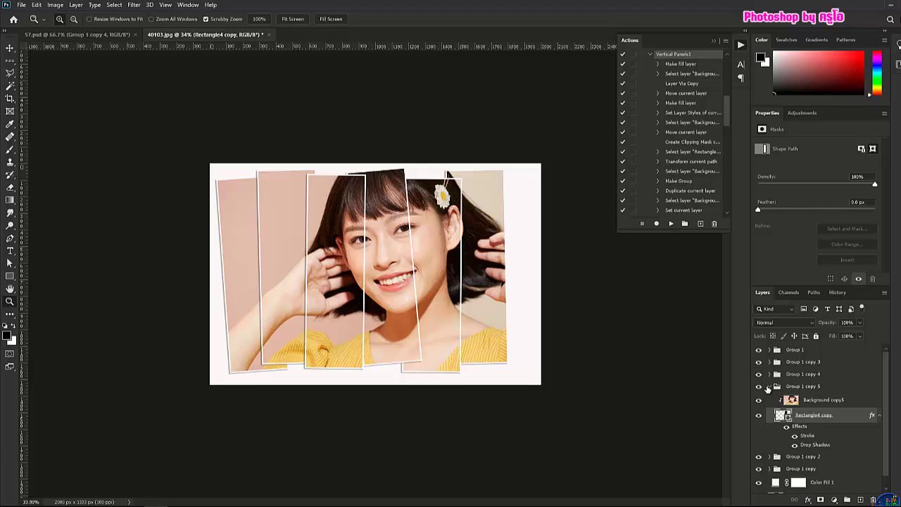
- Toggle group visibility to identify each strip, then select Group 1's Rectangle layer
left_click(769, 390)
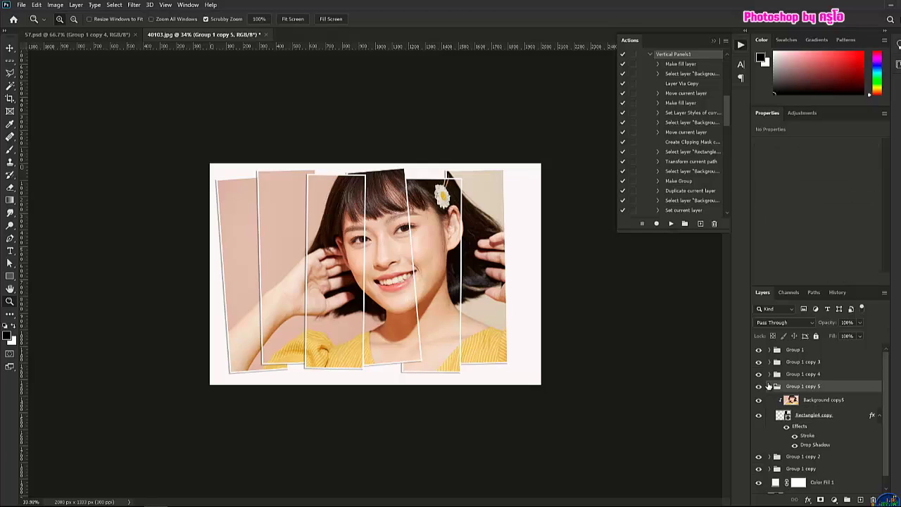
left_click(770, 387)
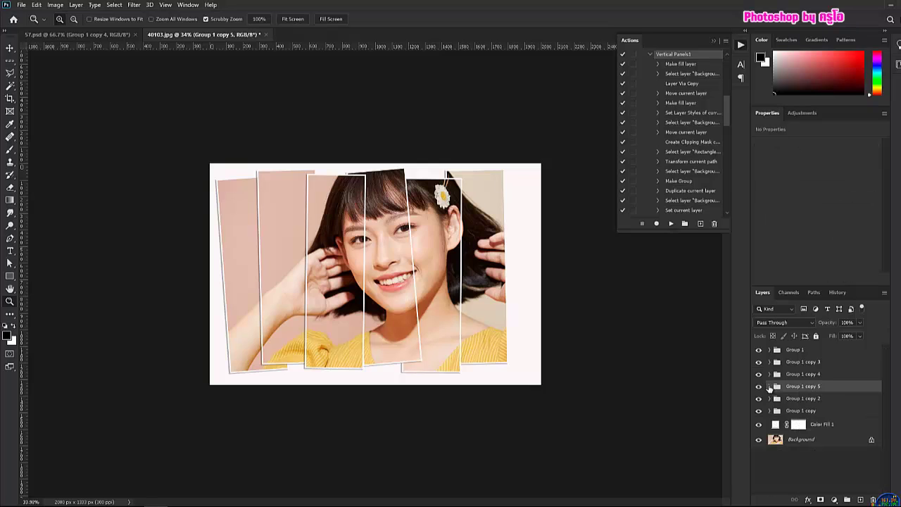
left_click(759, 374)
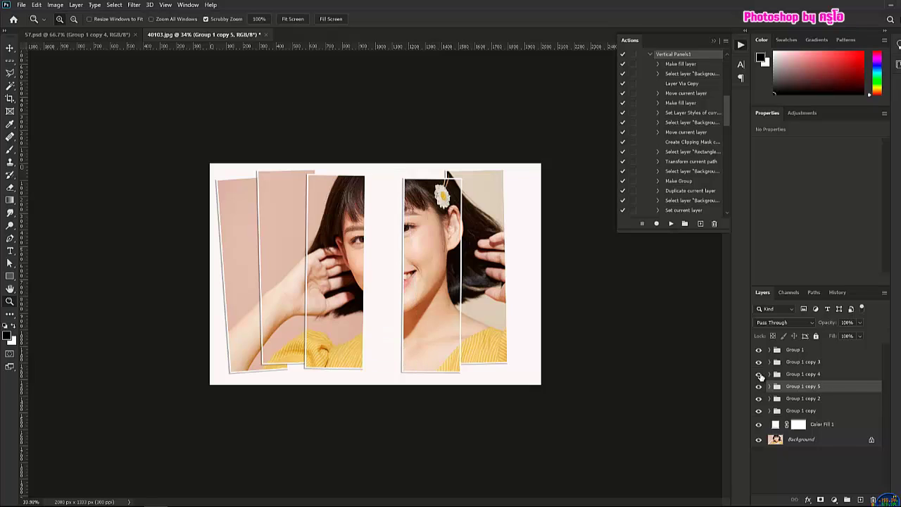
left_click(759, 374)
left_click(760, 363)
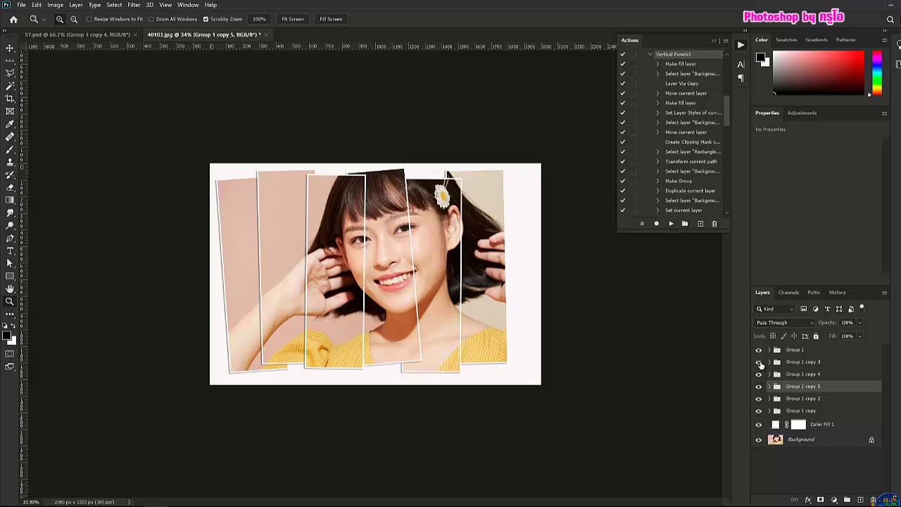
left_click(759, 351)
left_click(758, 351)
left_click(769, 350)
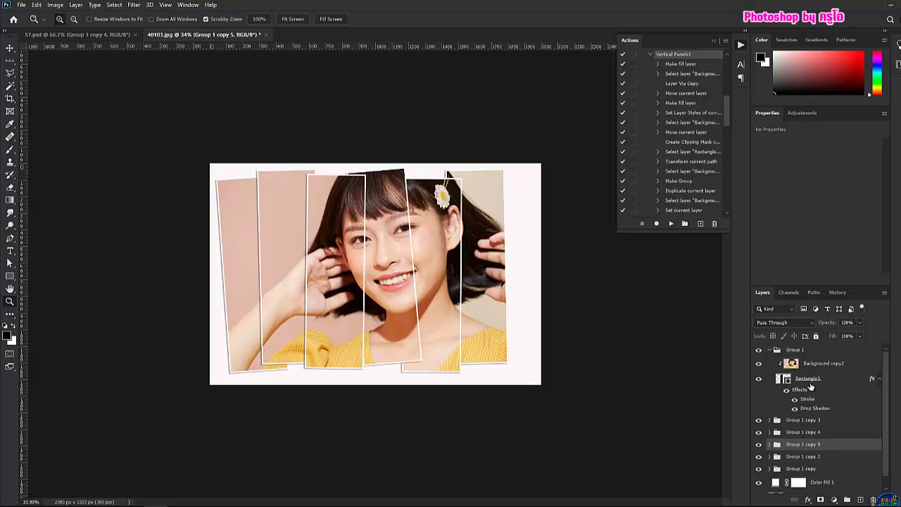
left_click(788, 381)
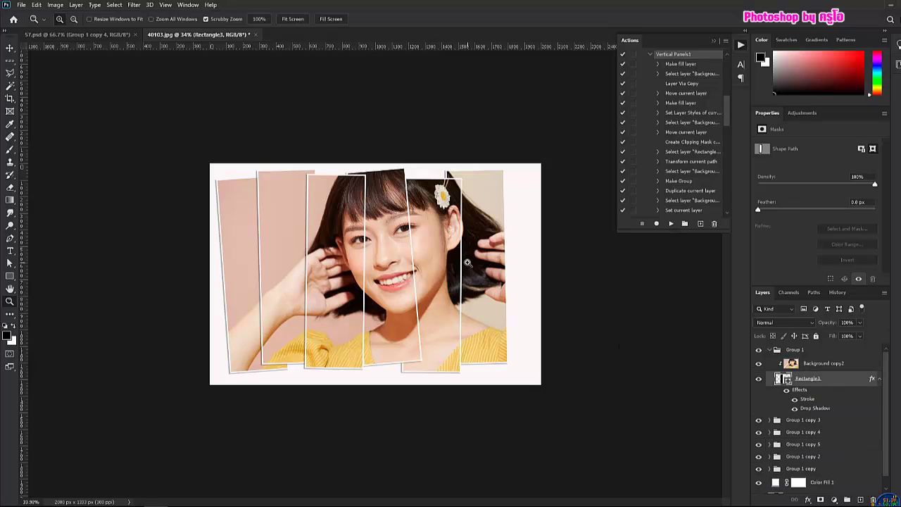
- Tilt Group 1's Rectangle3 strip to -3.07° and shift it about 25 px right
key("ctrl+t")
left_click_drag(382, 164, 389, 145)
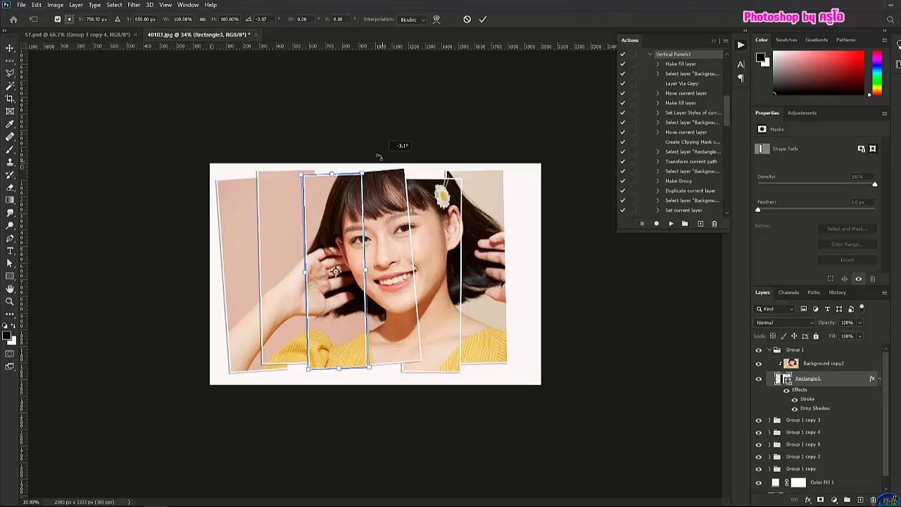
left_click_drag(339, 220, 343, 220)
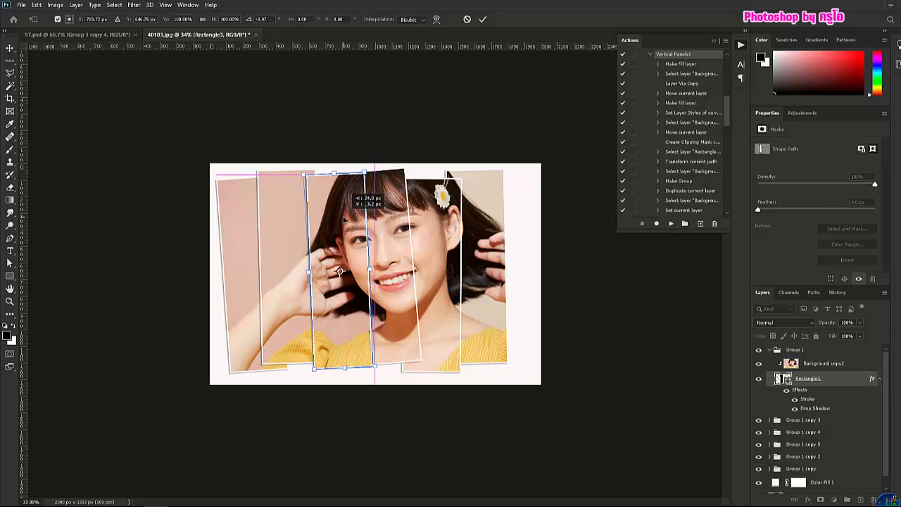
left_click(482, 19)
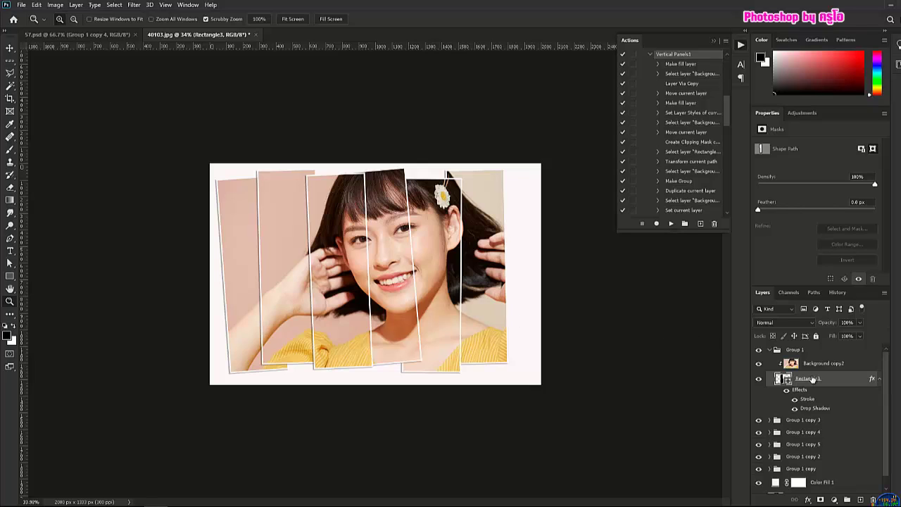
left_click(770, 350)
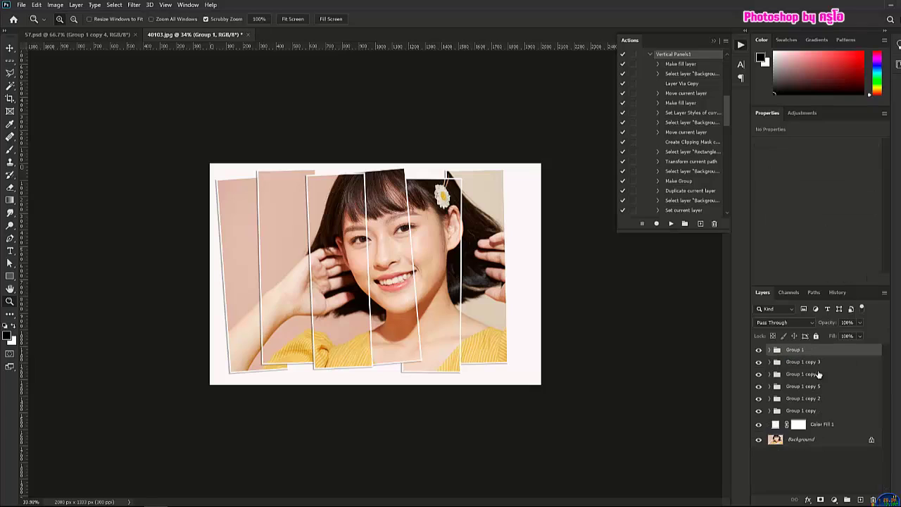